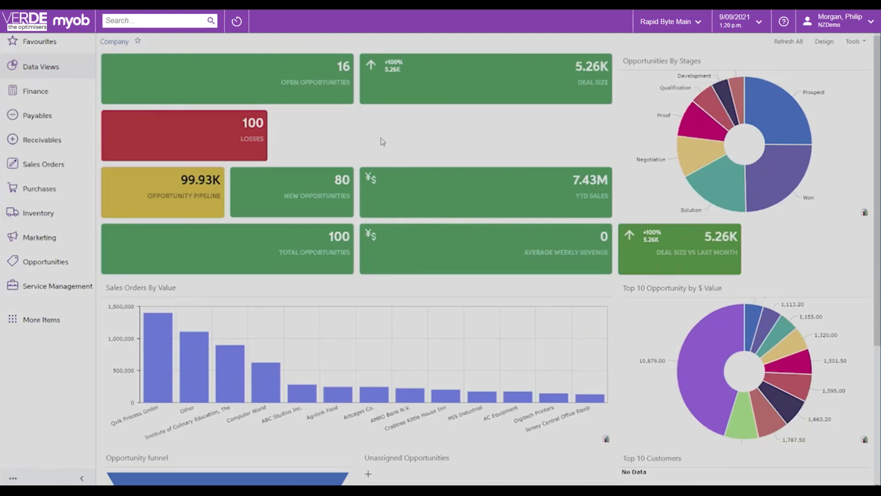
Look over the Company dashboard's widgets and open the Distribution Dashboard.
scroll(585, 300, down, 2)
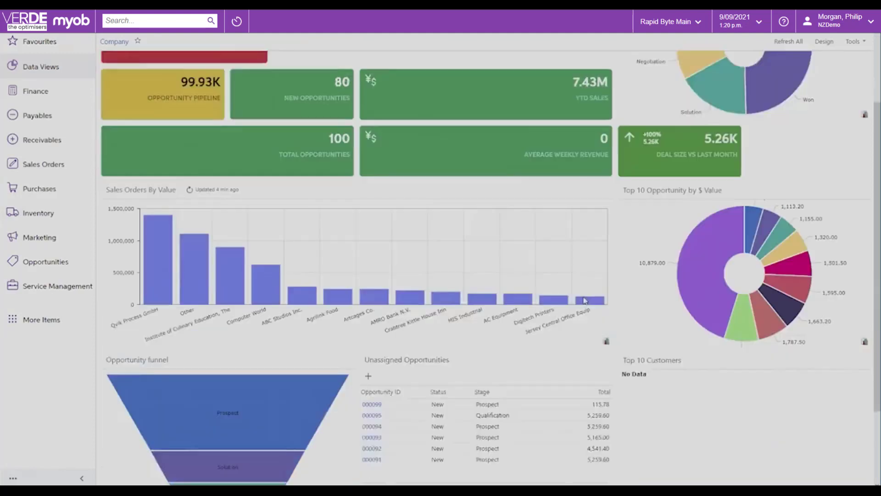
scroll(584, 301, down, 2)
scroll(582, 298, up, 3)
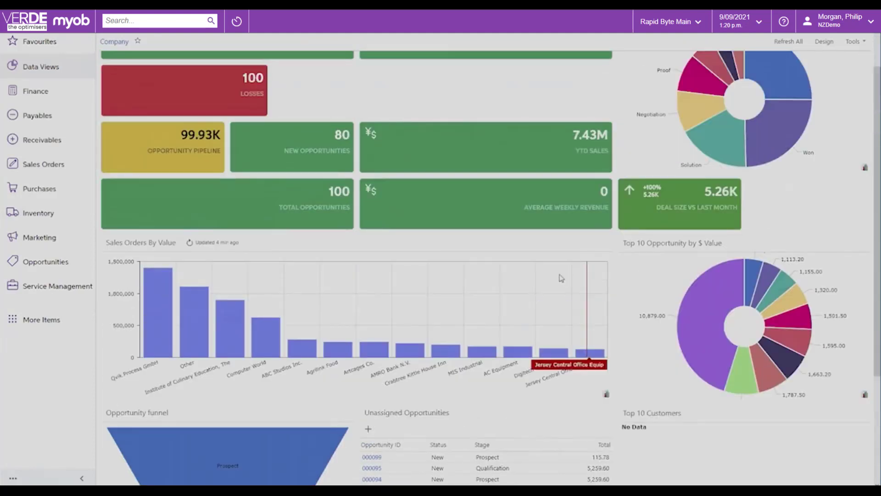
scroll(561, 280, up, 1)
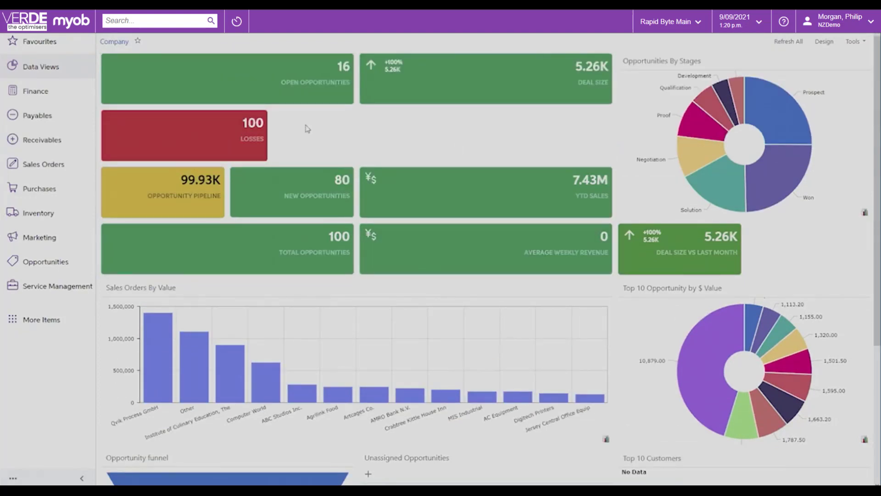
click(50, 69)
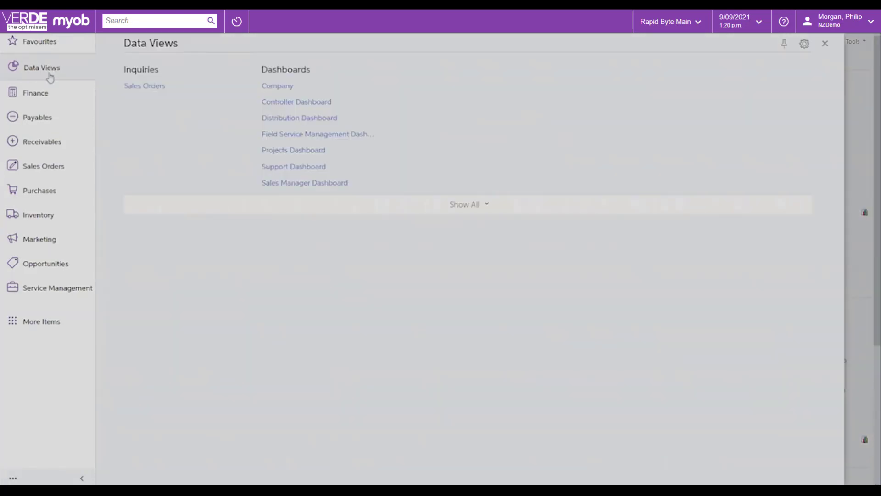
click(295, 120)
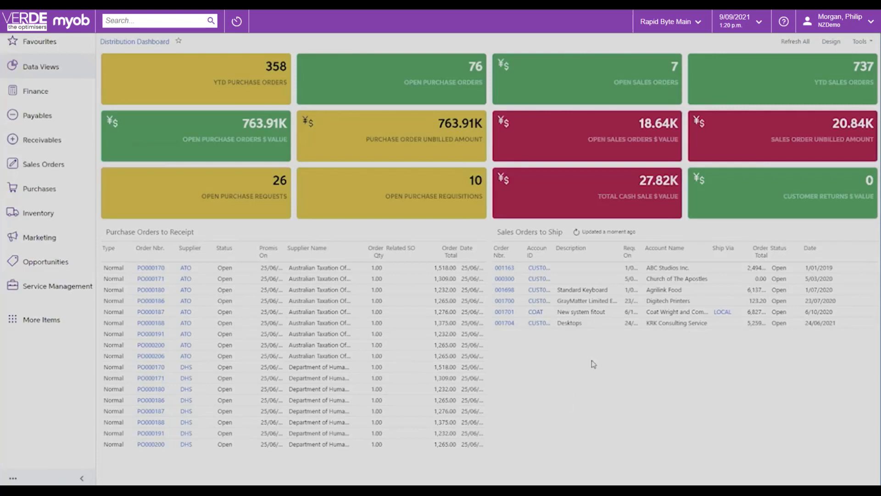
View the widget types that can be added to the Distribution Dashboard, and leave its design mode without adding one.
click(824, 41)
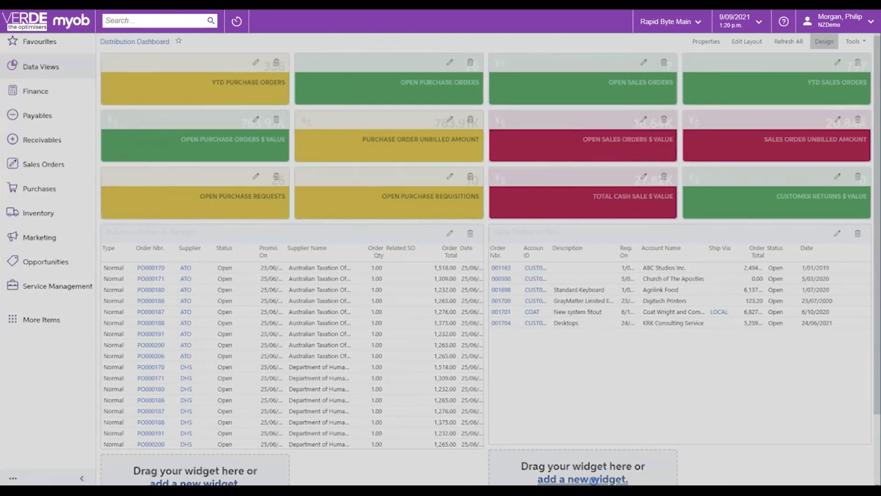
click(594, 480)
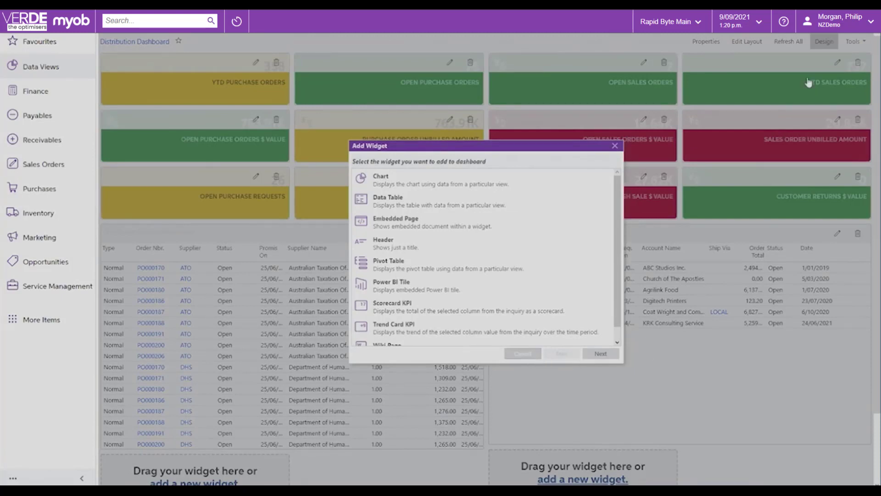
click(524, 354)
click(825, 41)
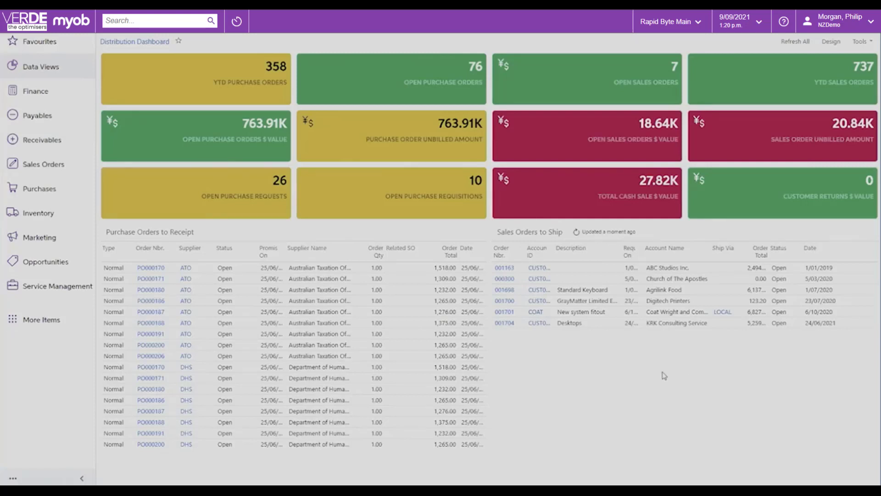
Open the inventory Stock Items list, search its finished goods for "br", and clear the search.
click(45, 214)
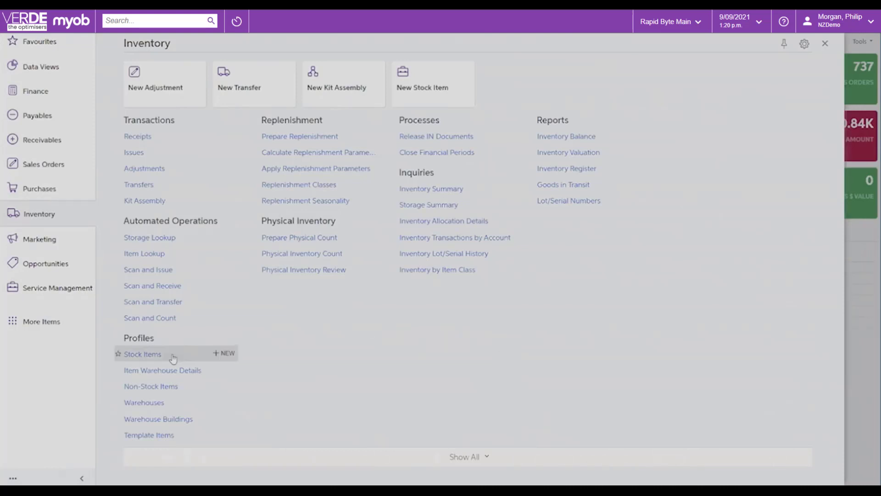
click(146, 355)
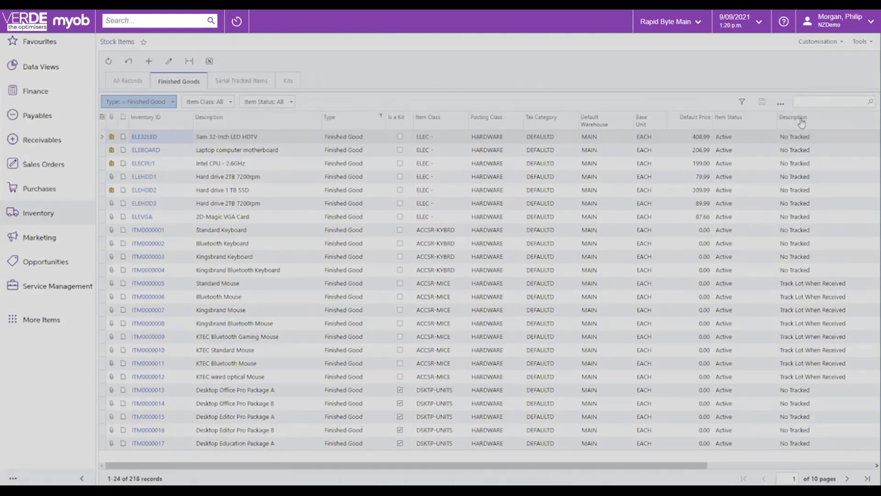
click(814, 102)
text(br)
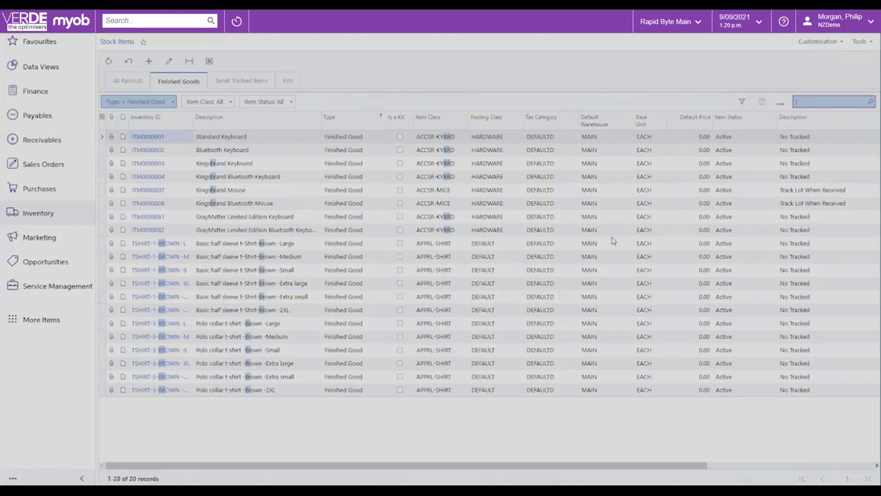
key(BackSpace)
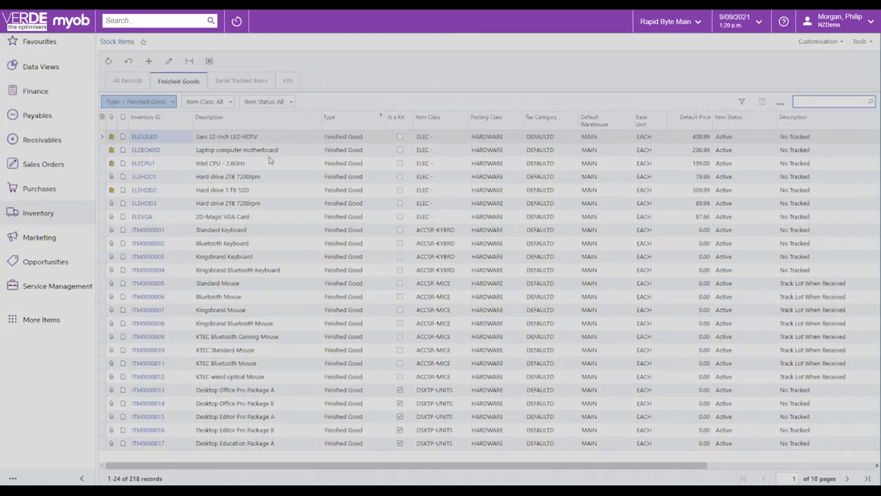
Filter the finished goods to item descriptions containing 32, and clear that filter.
click(317, 117)
click(251, 211)
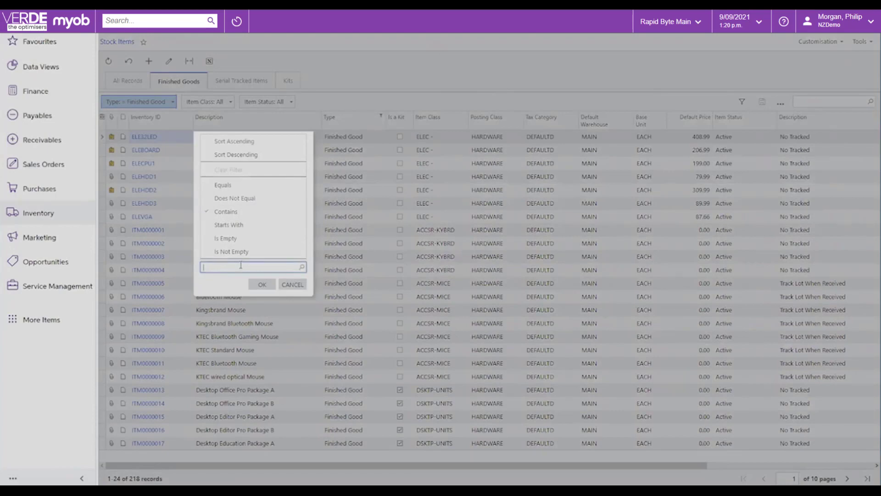
text(32)
click(262, 284)
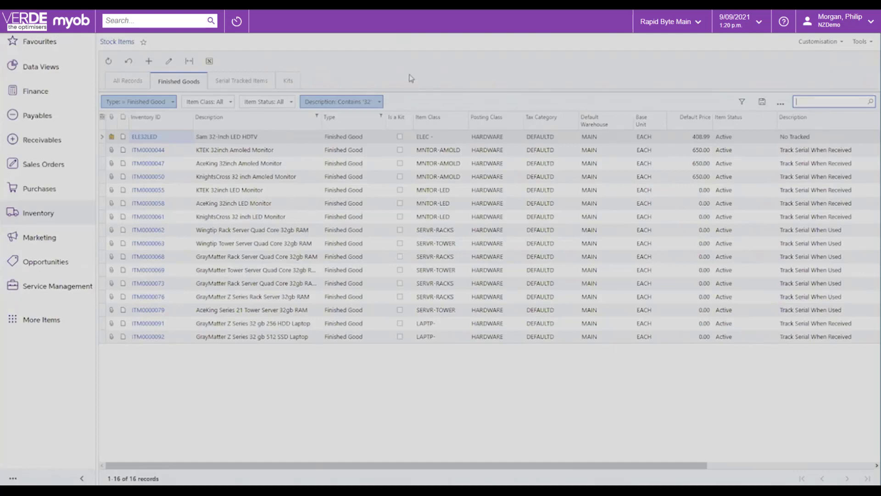
click(379, 102)
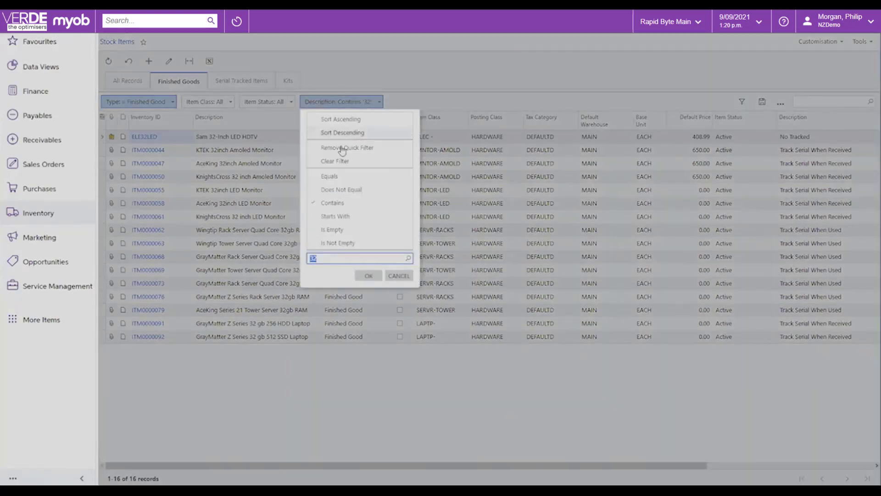
click(339, 161)
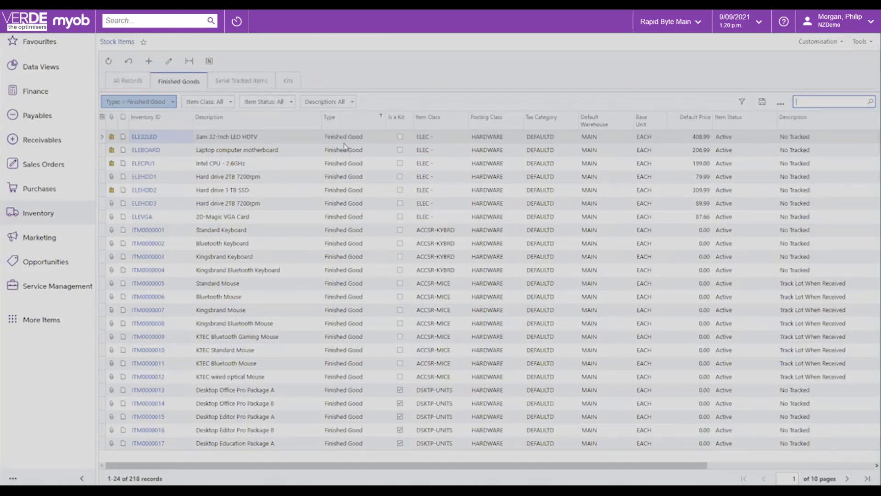
View the Serial Tracked Items and Kits lists of the stock items, and return to Finished Goods.
click(252, 87)
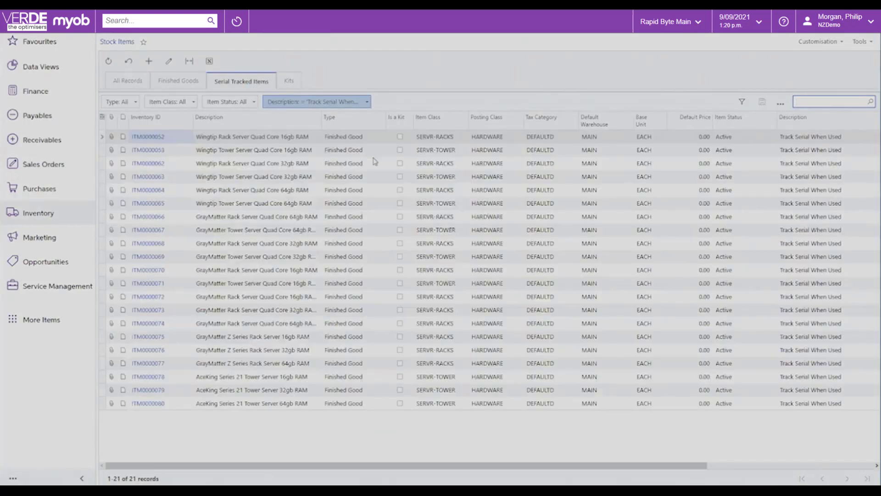
click(292, 80)
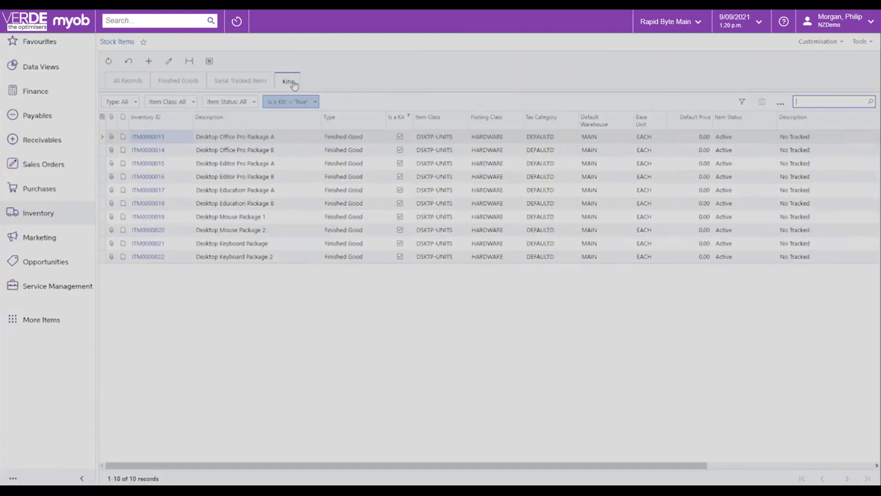
click(254, 81)
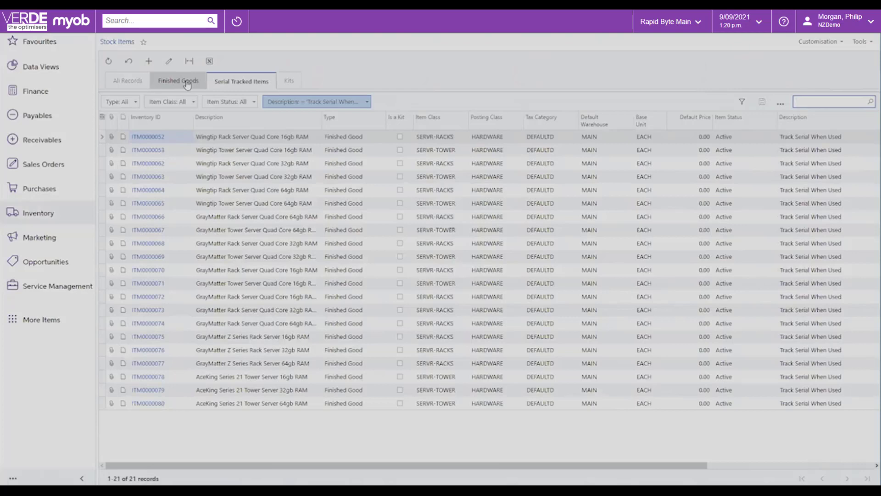
click(186, 82)
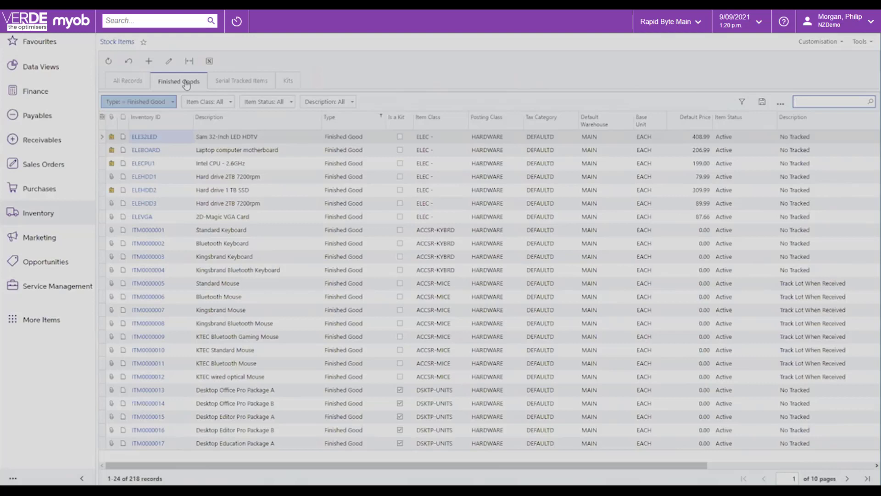
Open stock item ELE32LED and view the available lot/serial classes without changing the current one.
click(143, 137)
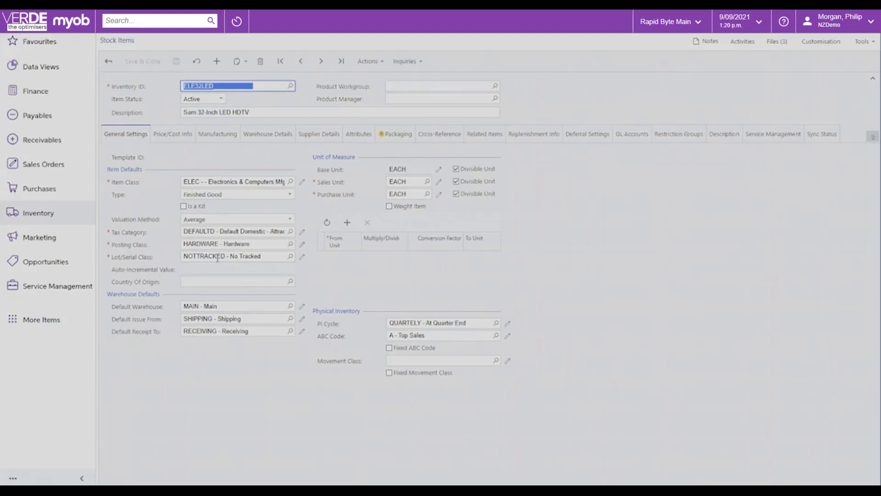
click(290, 257)
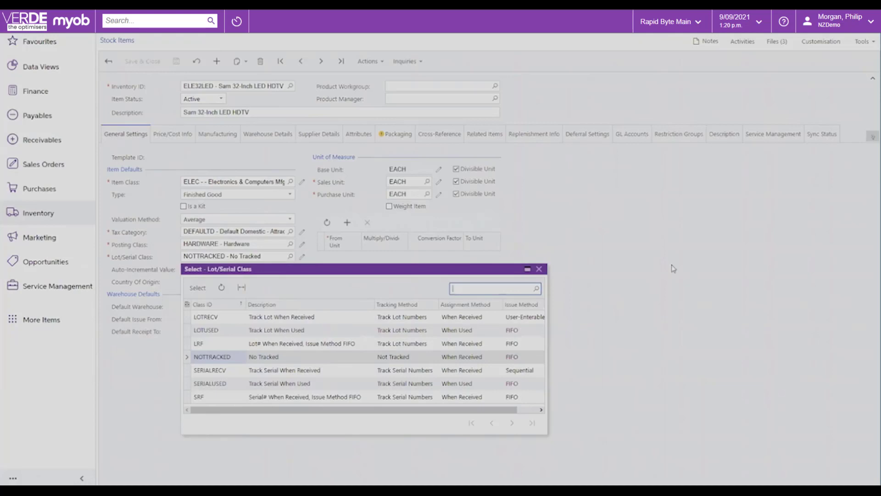
click(674, 268)
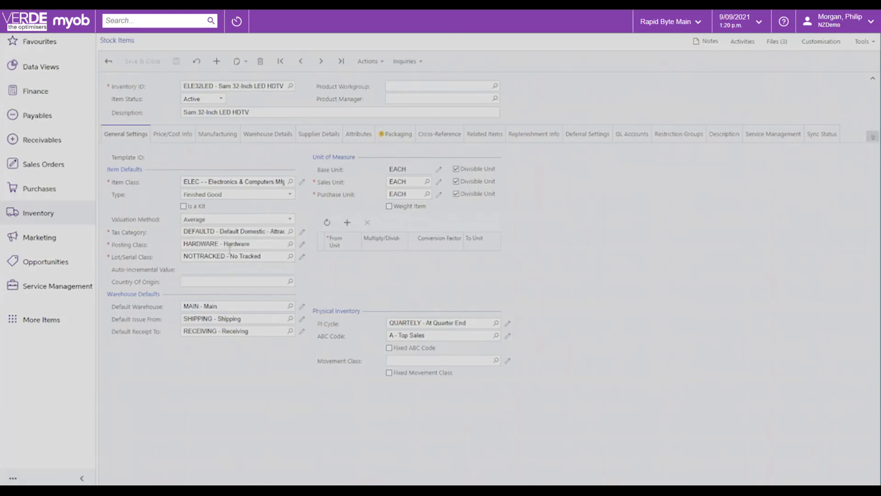
View the price and cost information of stock item ELE32LED and open its Sales Prices inquiry.
click(173, 134)
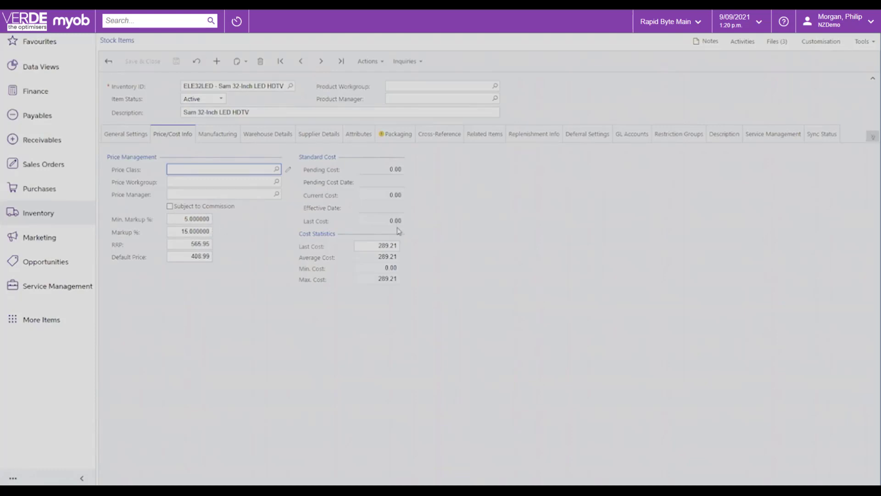
click(417, 63)
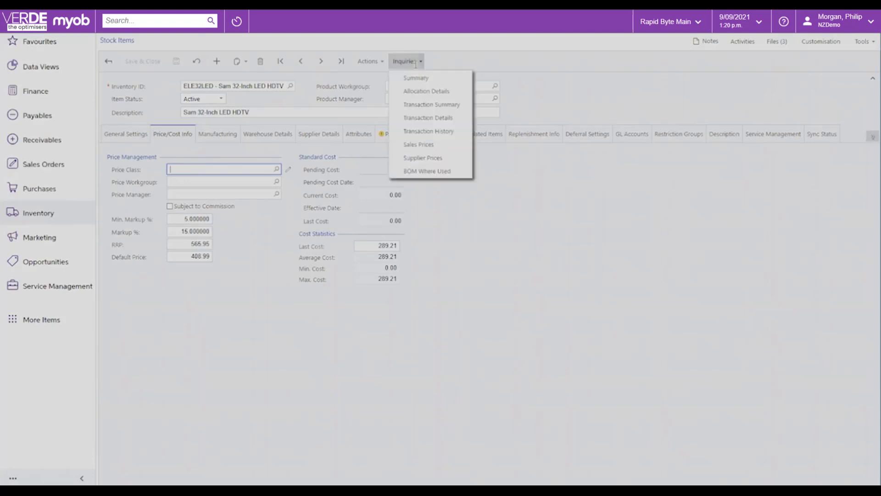
click(416, 145)
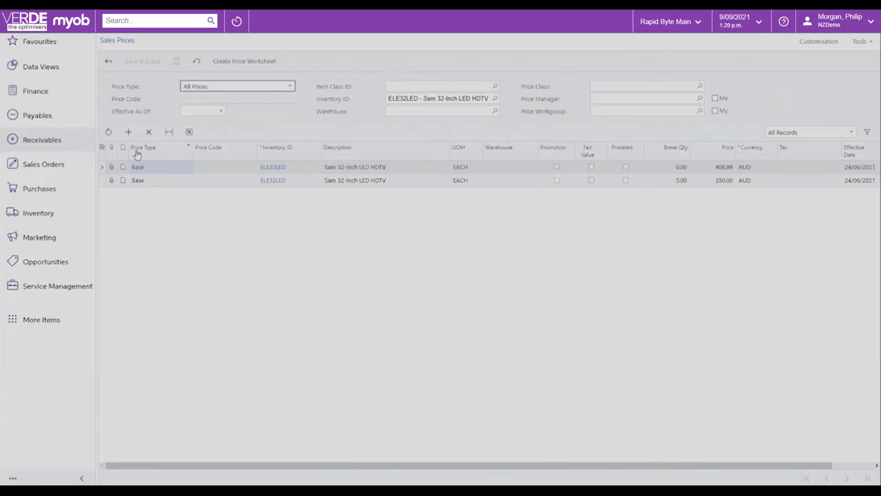
Start a new sales price line for ELE32LED, view its price type options and date columns, and return to the item without saving.
click(129, 133)
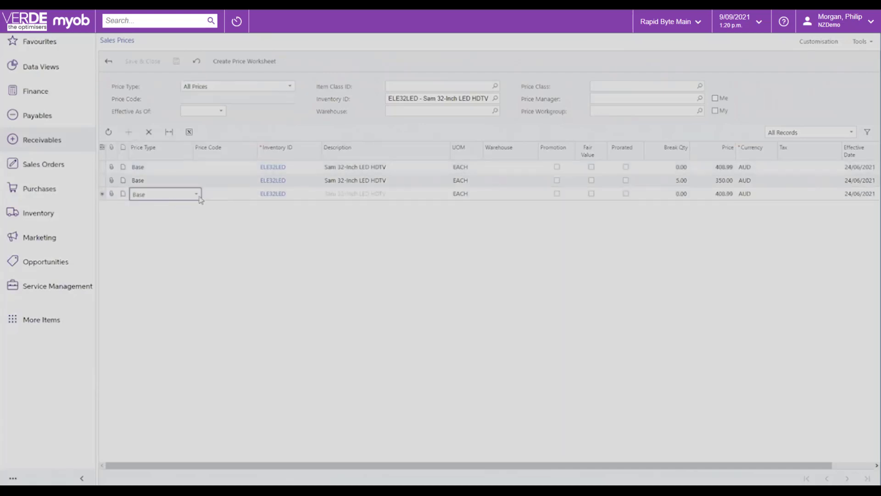
click(197, 196)
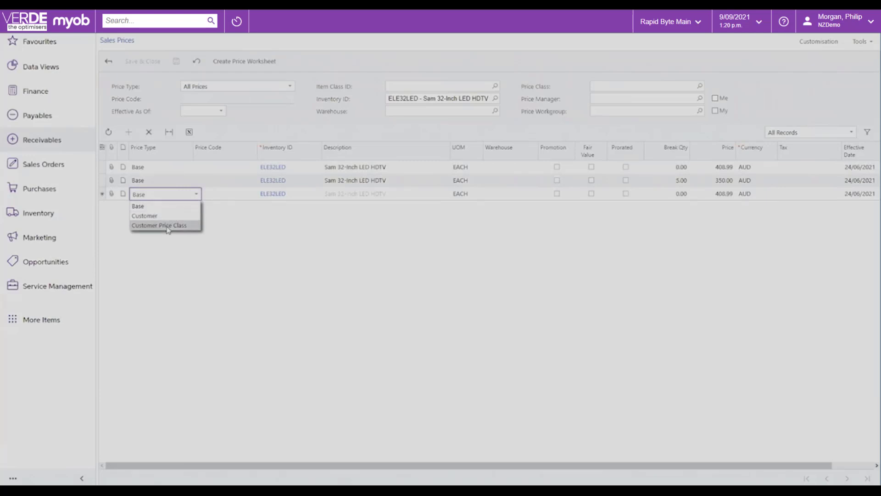
click(252, 226)
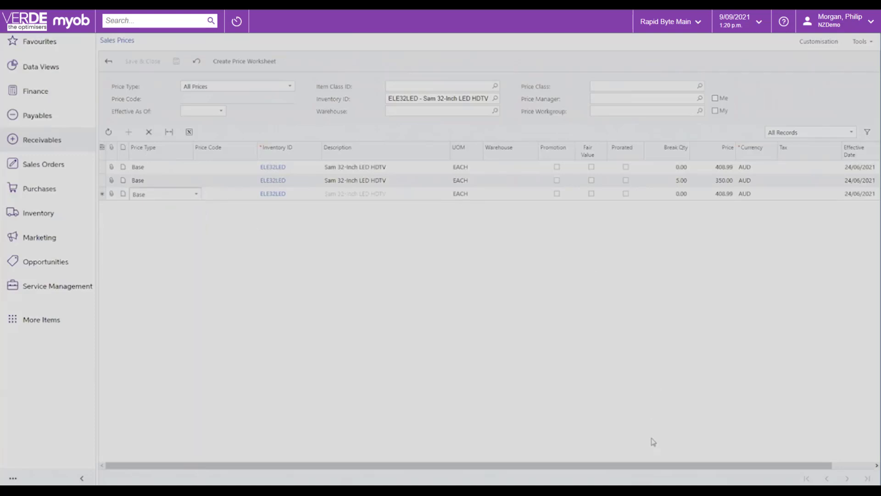
drag(655, 465, 687, 465)
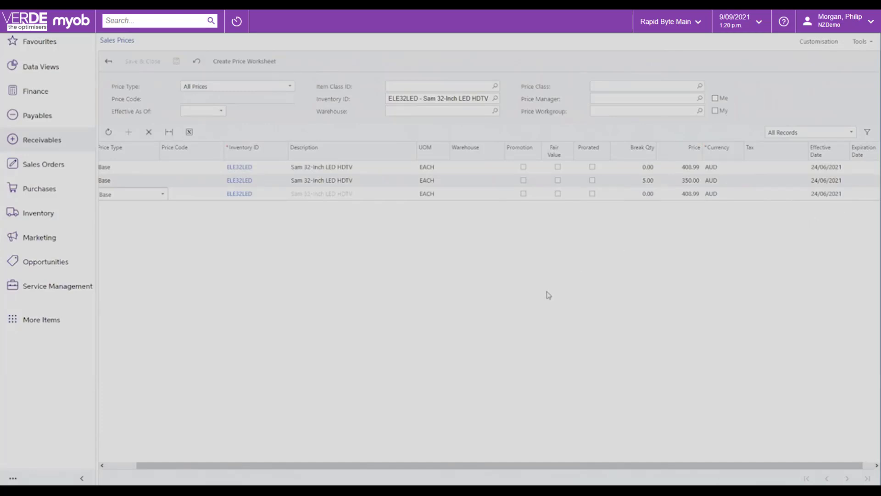
click(108, 61)
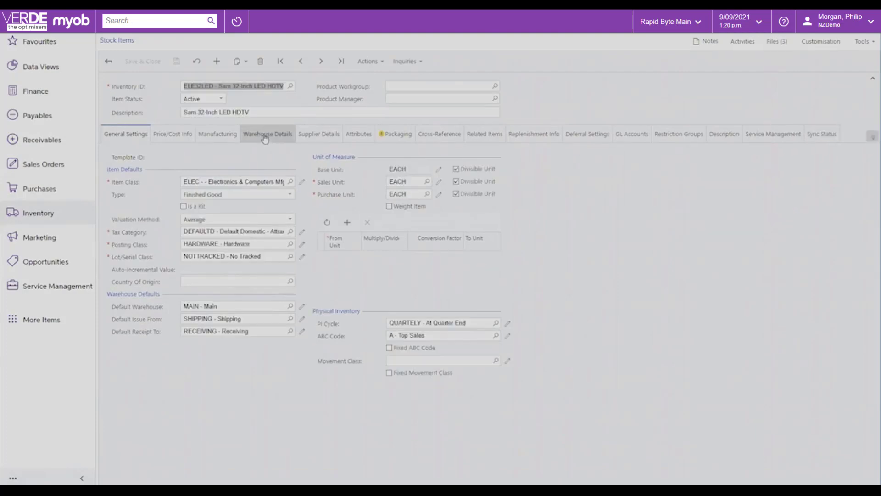
Examine the warehouse details, product images and related items of stock item ELE32LED.
click(267, 134)
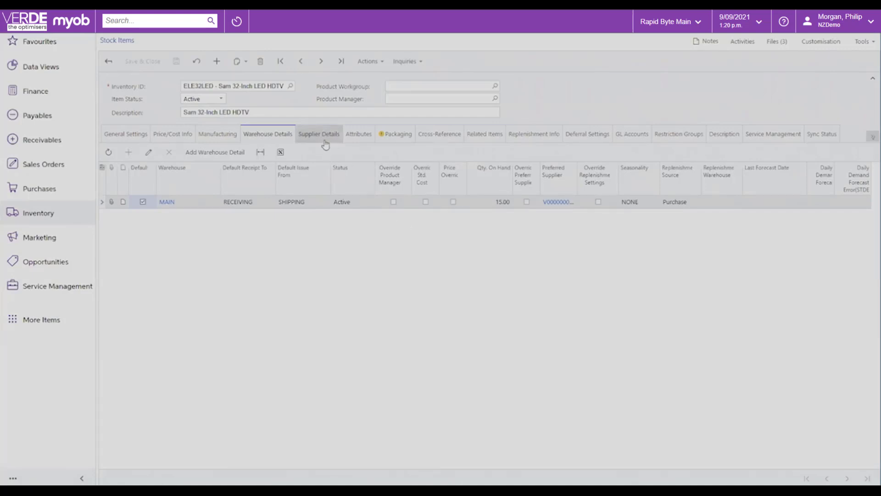
click(358, 138)
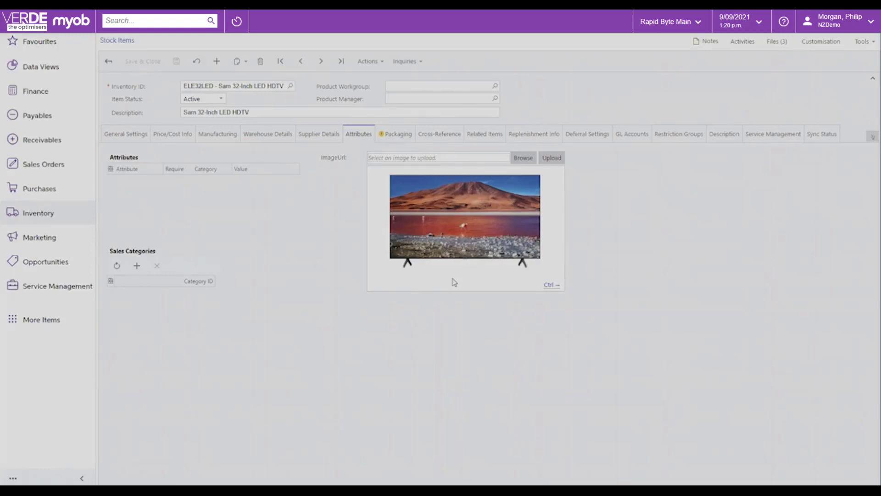
click(548, 287)
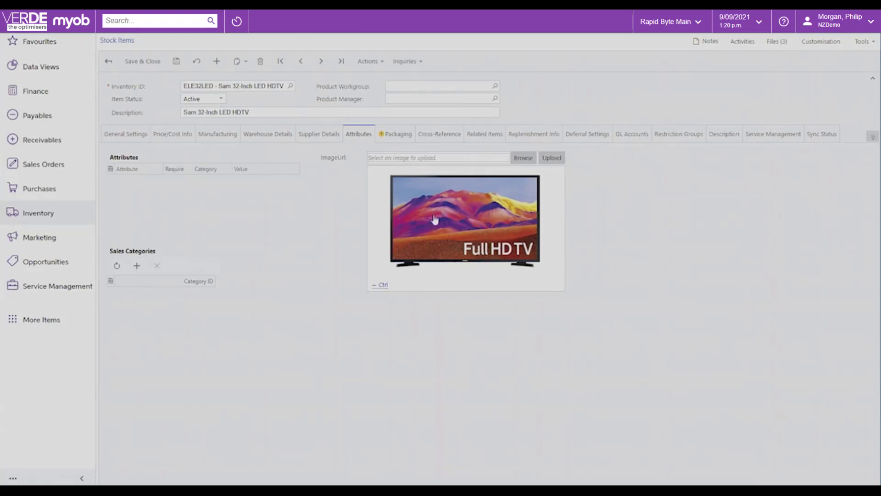
click(481, 133)
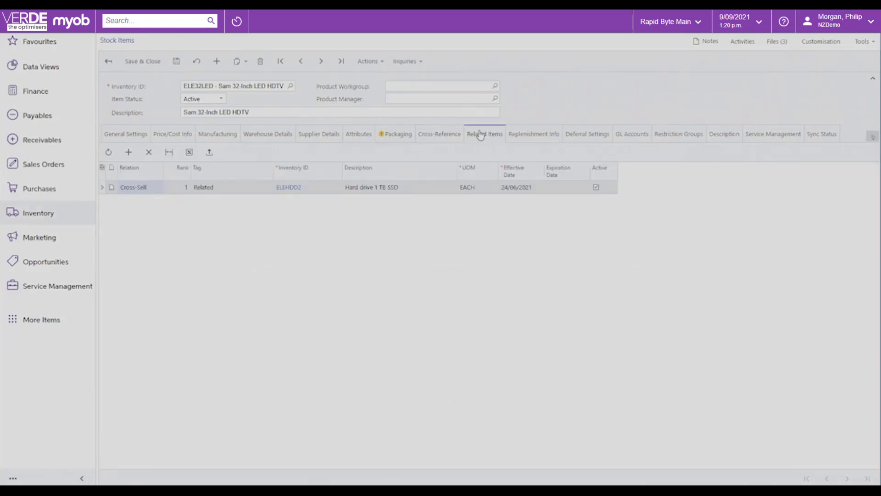
View ELE32LED's description, attributes, replenishment parameters and general settings, and return to the stock items list.
click(724, 138)
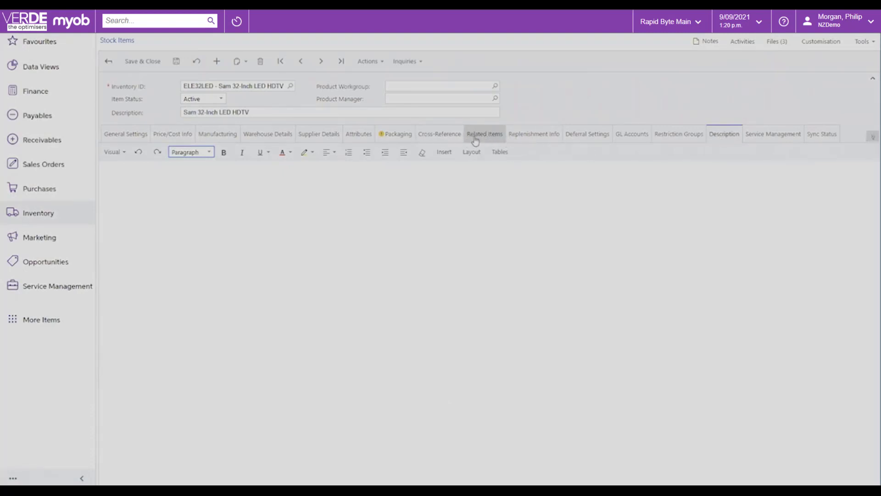
click(360, 134)
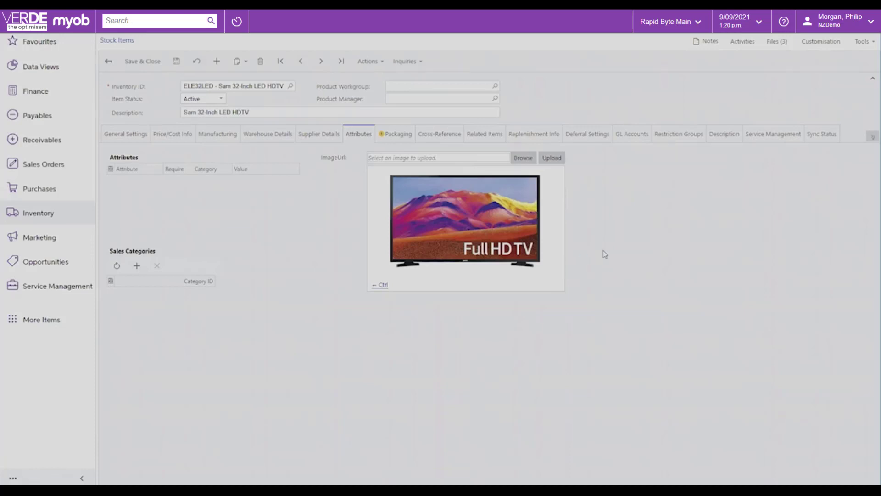
click(535, 136)
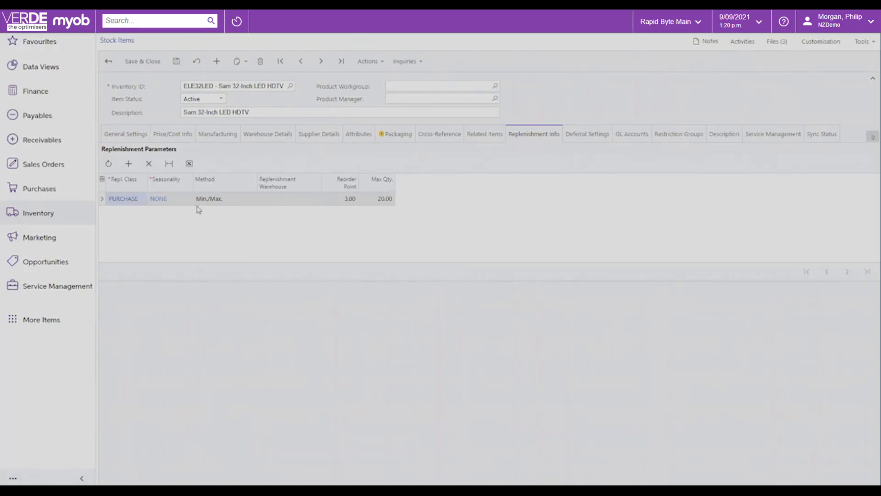
click(133, 136)
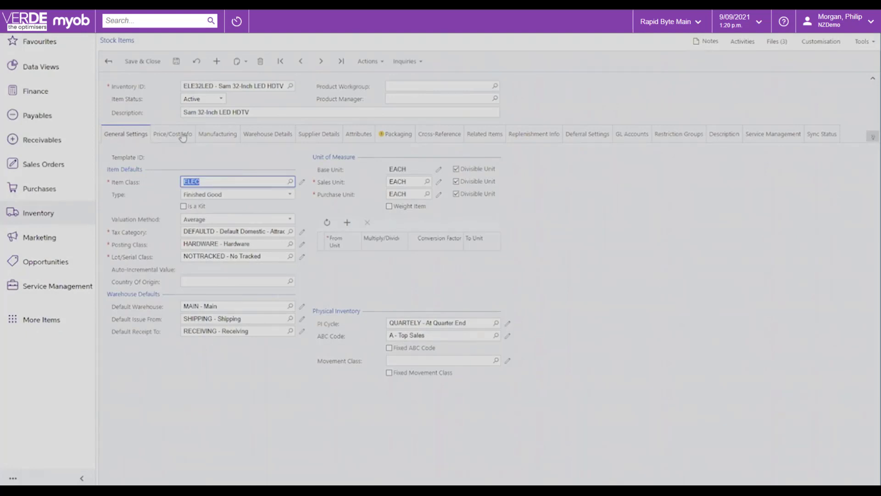
click(109, 61)
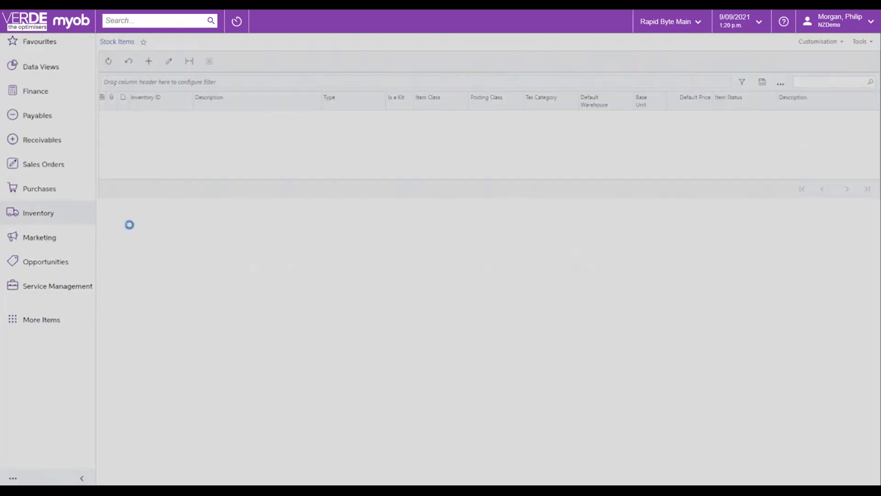
Open Prepare Replenishment from the inventory area and examine the suggested items' quantities, reorder points and preferred suppliers.
click(30, 215)
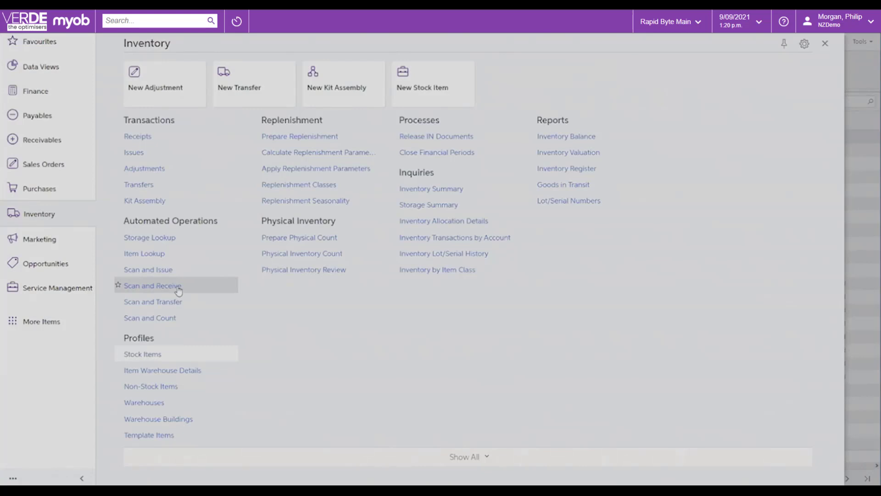
click(294, 137)
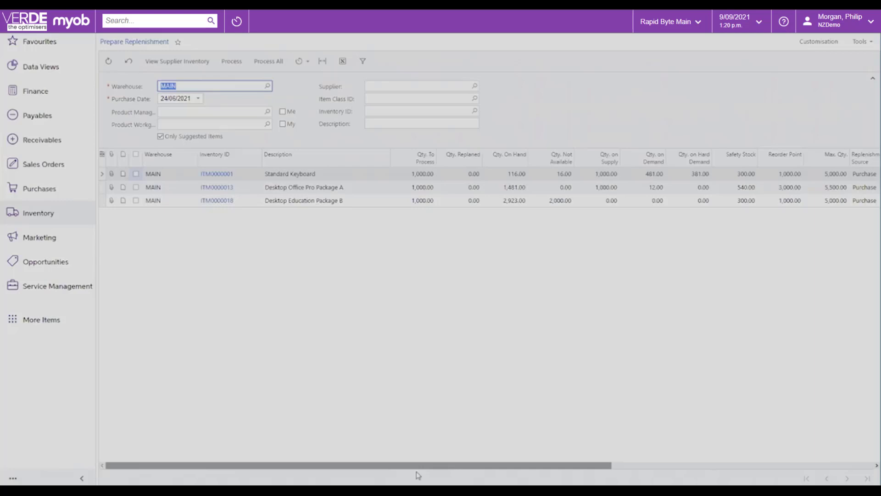
drag(419, 465, 634, 465)
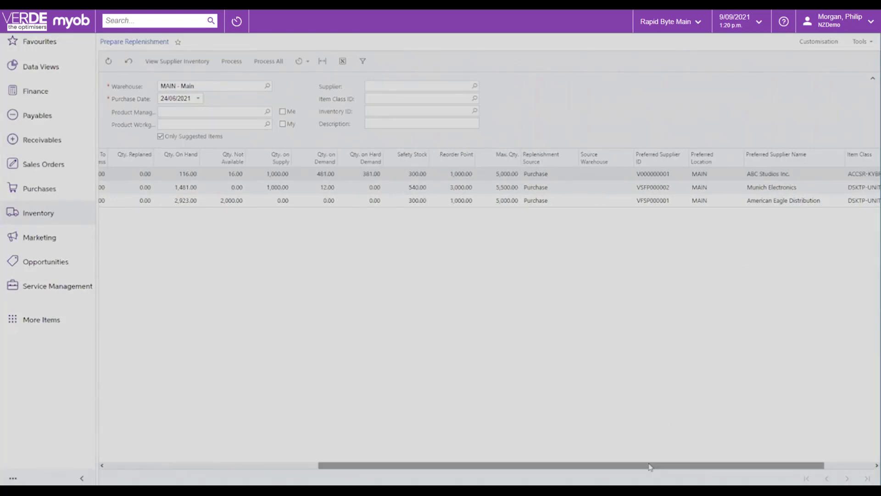
drag(592, 465, 392, 466)
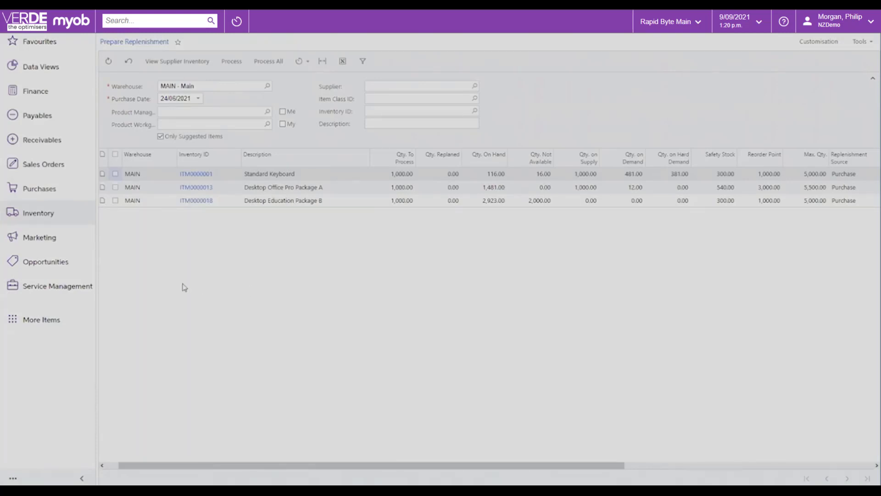
Open the KRK Consulting Service "Desktops" opportunity and view its activities, document details and quotes.
click(38, 268)
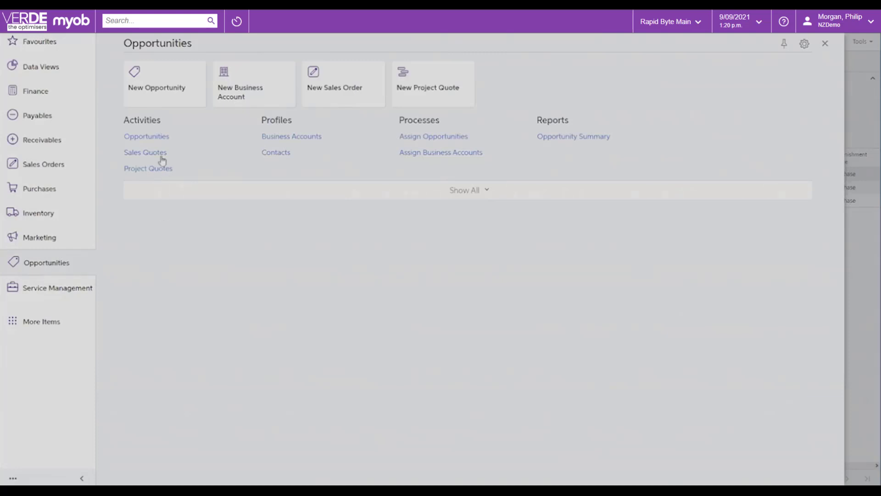
click(147, 137)
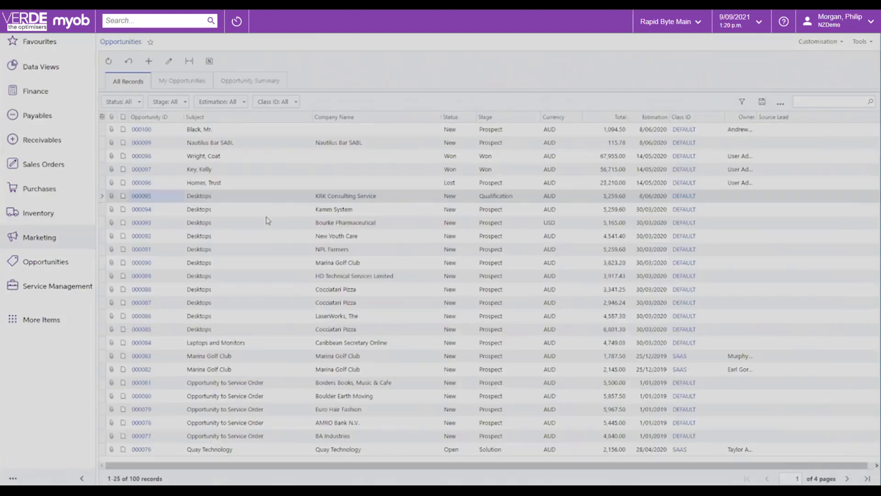
click(137, 199)
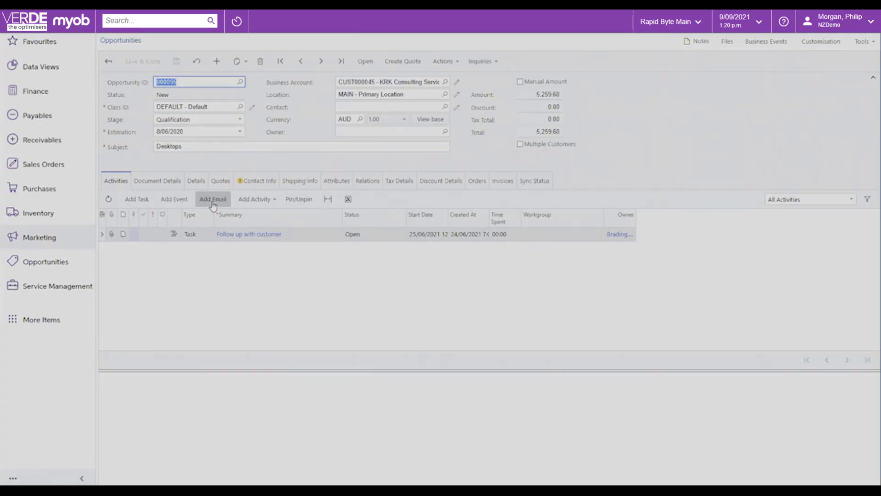
click(172, 181)
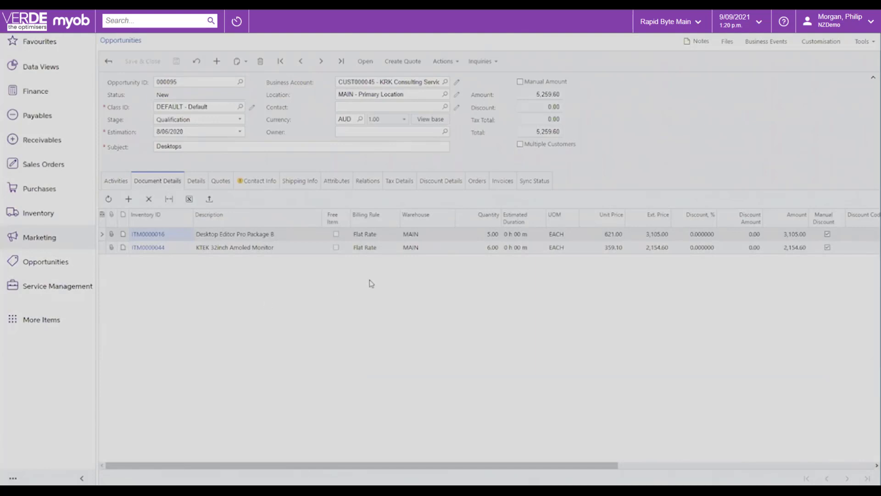
click(222, 181)
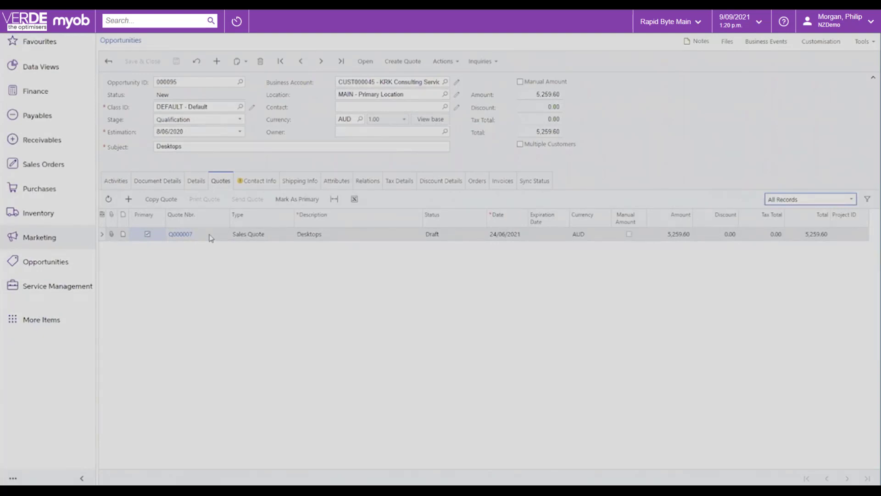
Open the opportunity's primary sales quote, return to the opportunity and view its linked orders.
click(186, 236)
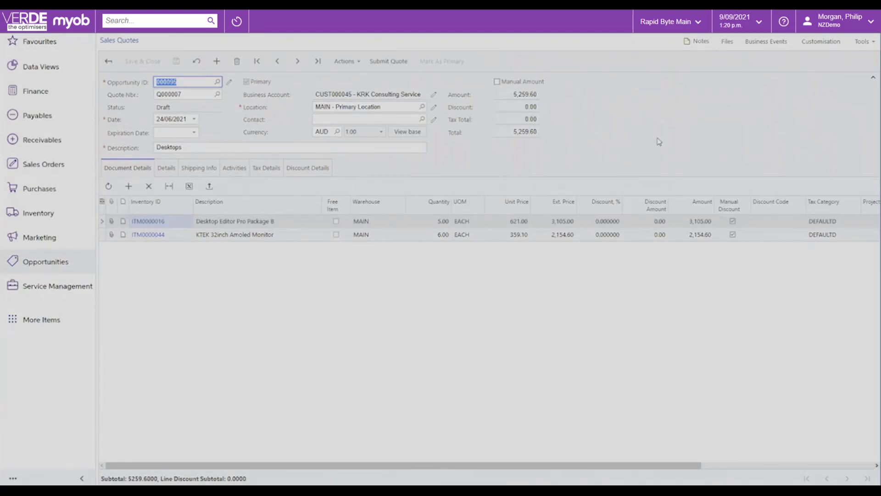
click(109, 61)
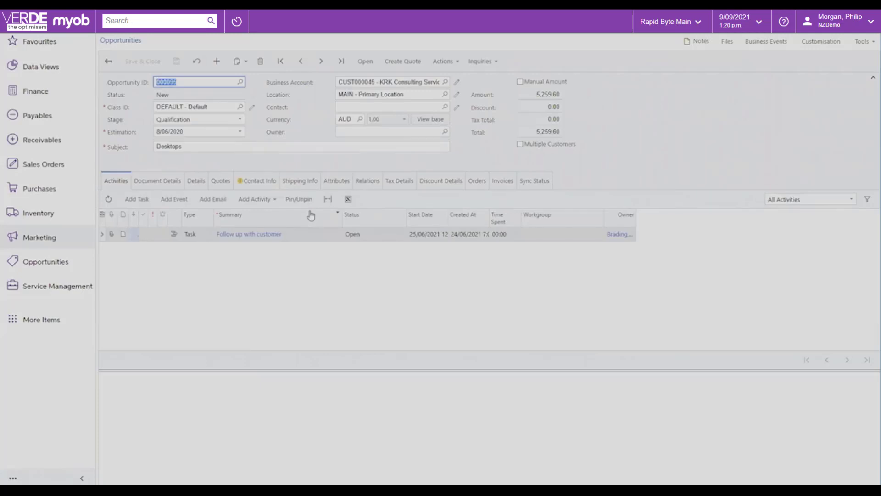
click(474, 185)
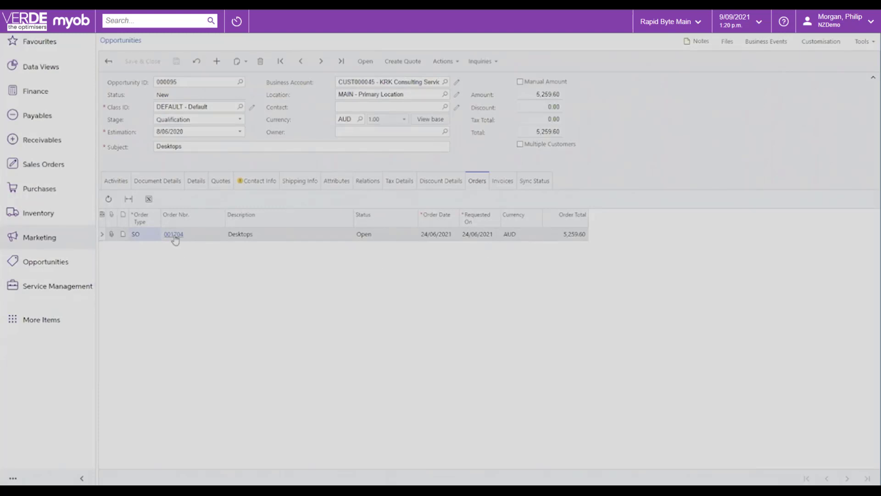
Open the KRK Consulting Service "Desktops" sales order and check the KTEK 32inch Amoled Monitor line's price warning and stock availability.
click(35, 170)
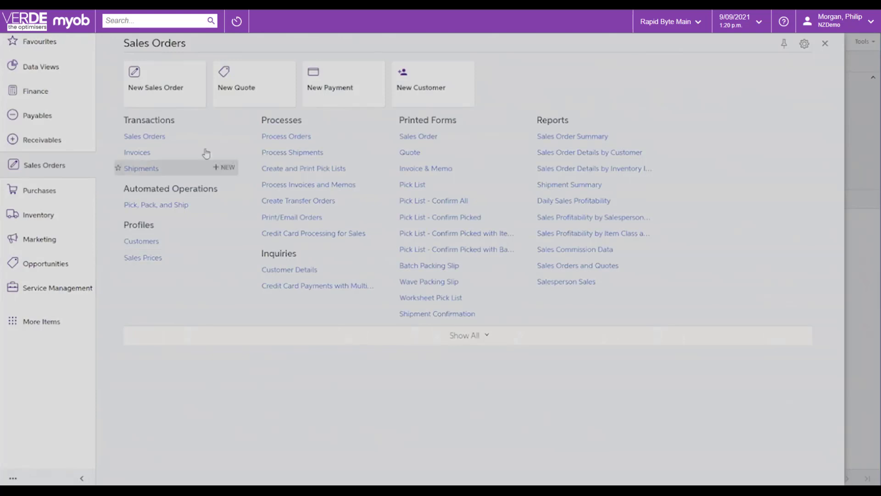
click(152, 141)
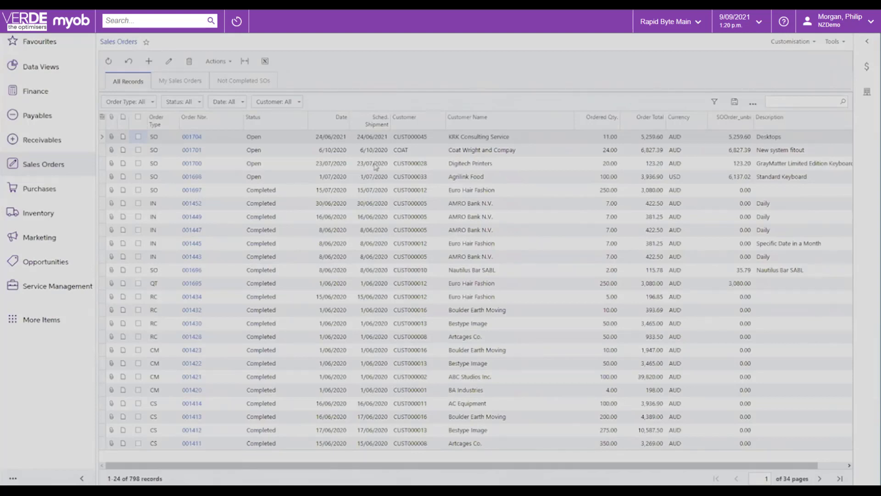
click(192, 140)
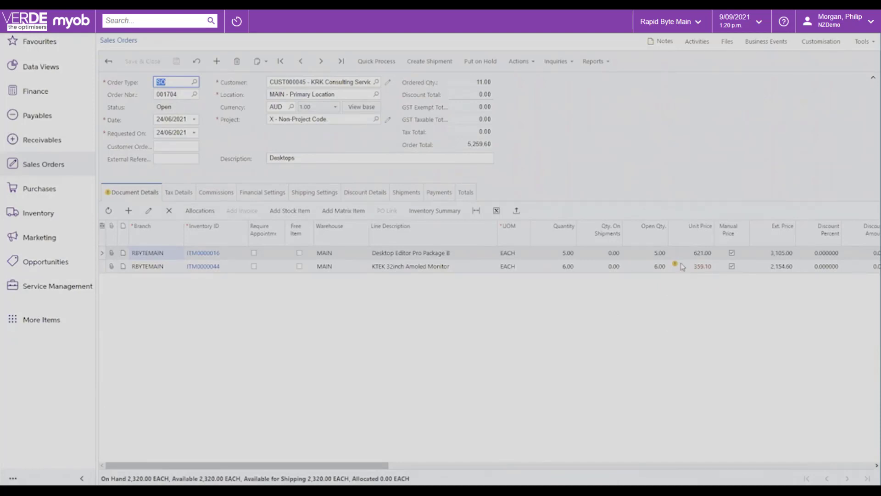
mouse_move(675, 266)
click(399, 268)
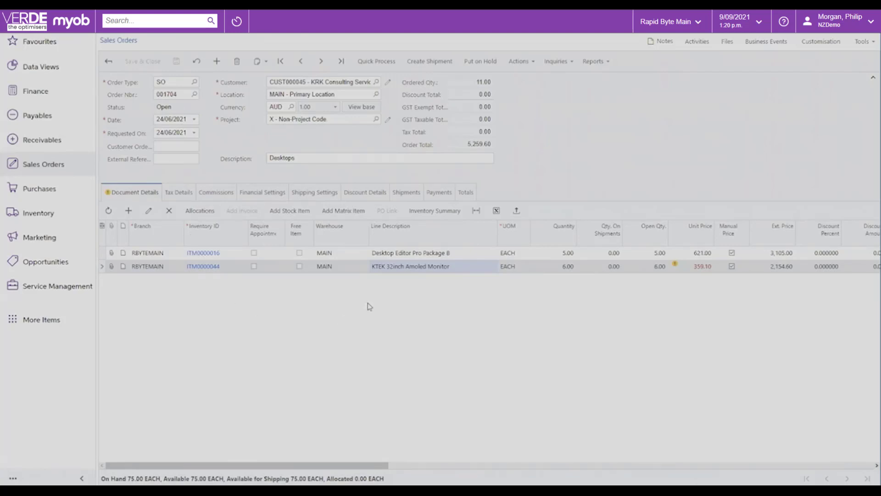
mouse_move(694, 271)
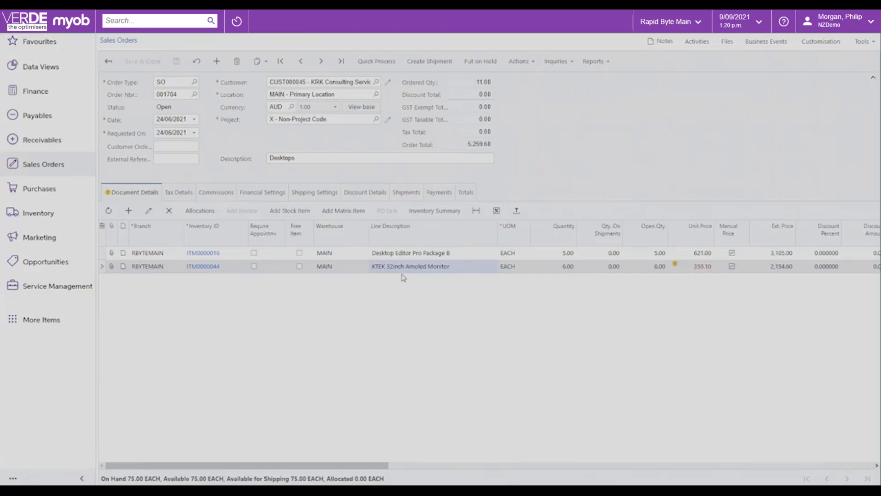
Start adding matrix items to the sales order in matrix view, using template TSHIRT and the Polo collar t-shirt style.
click(350, 212)
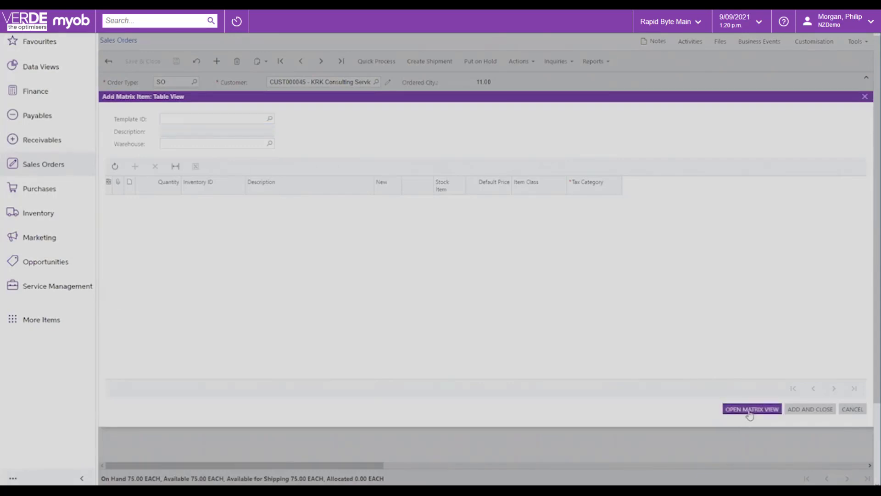
click(749, 412)
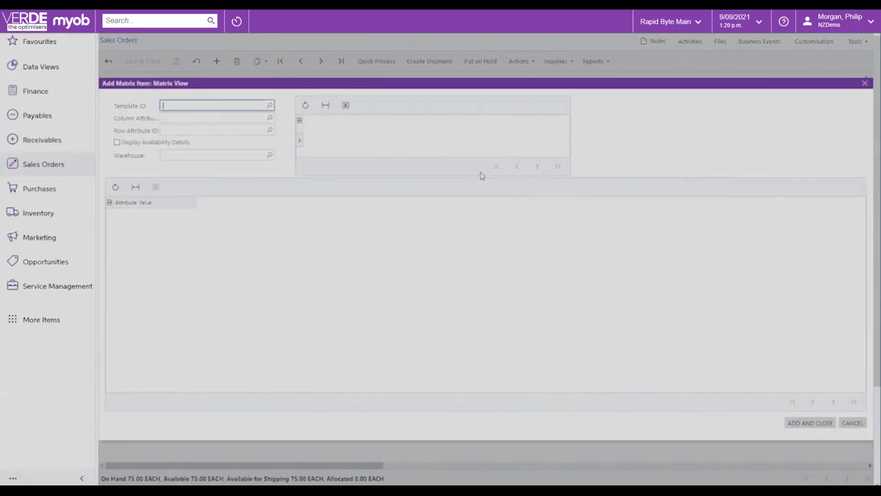
click(270, 106)
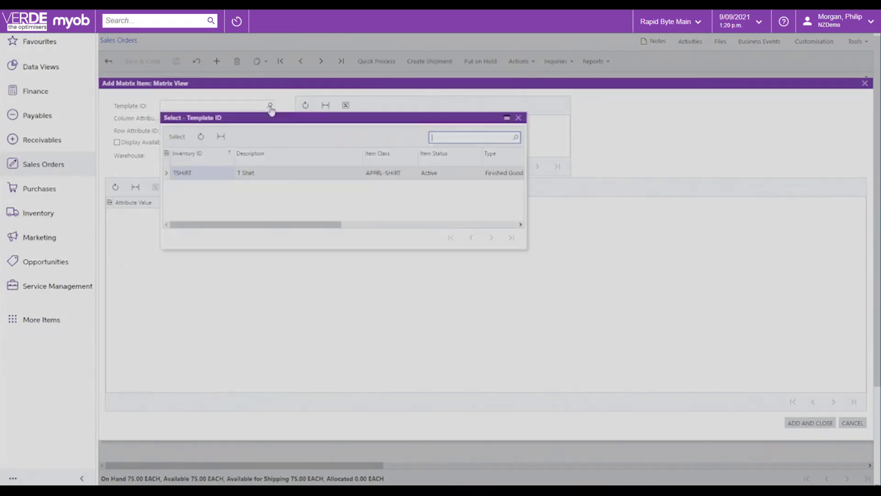
double_click(201, 173)
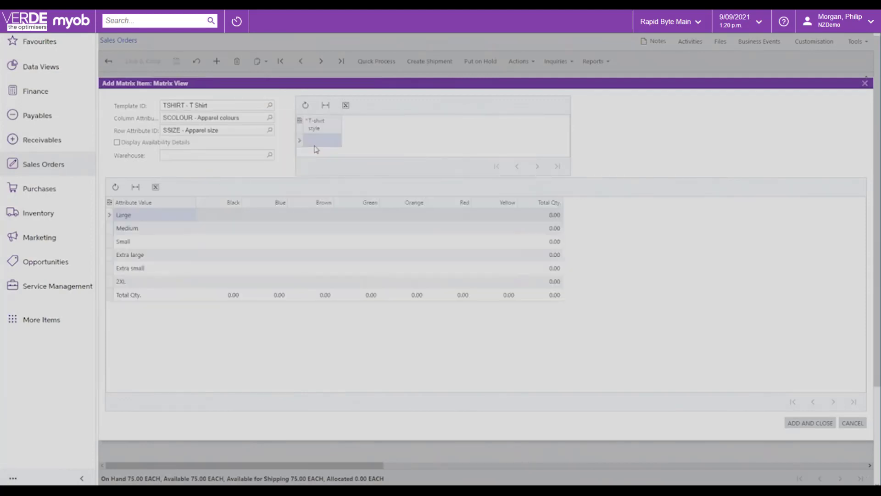
click(325, 143)
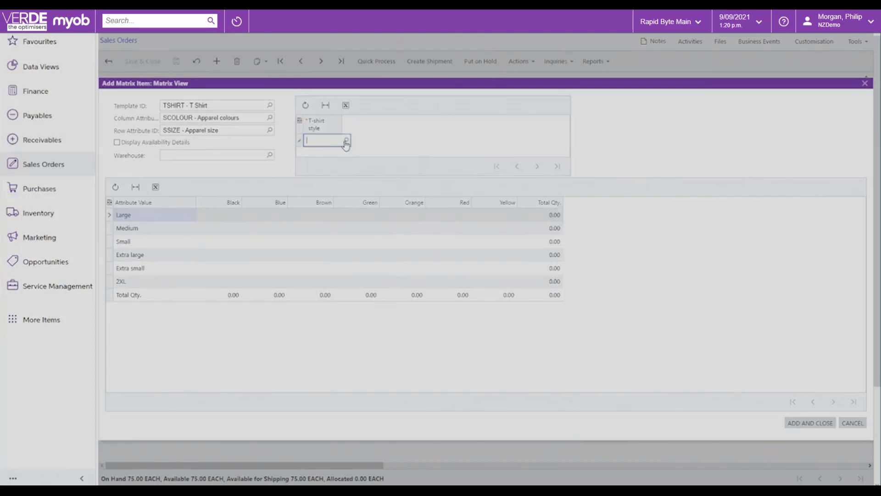
click(344, 140)
click(404, 232)
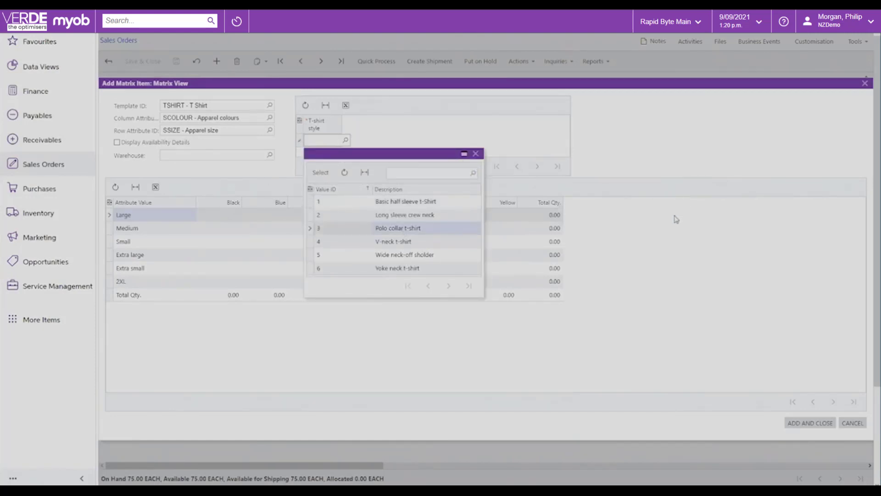
double_click(381, 232)
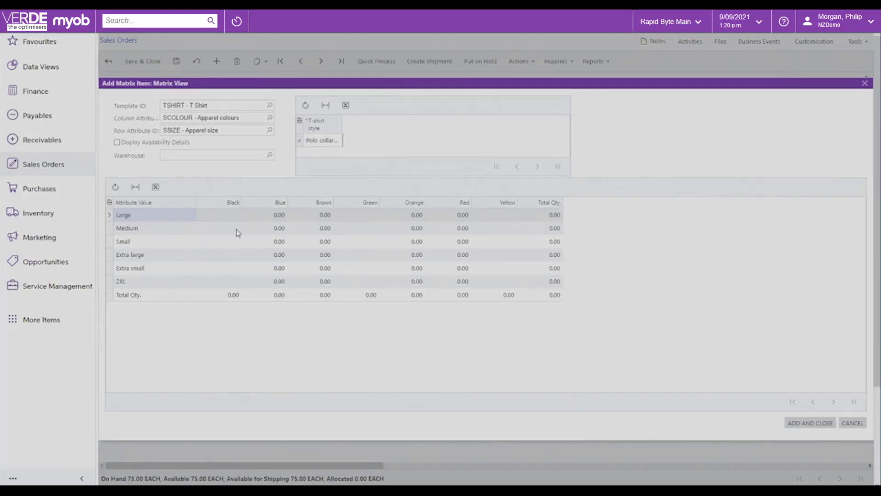
Enter quantities of 2 large and 3 medium blue shirts in the matrix, and cancel without adding them to the order.
click(278, 215)
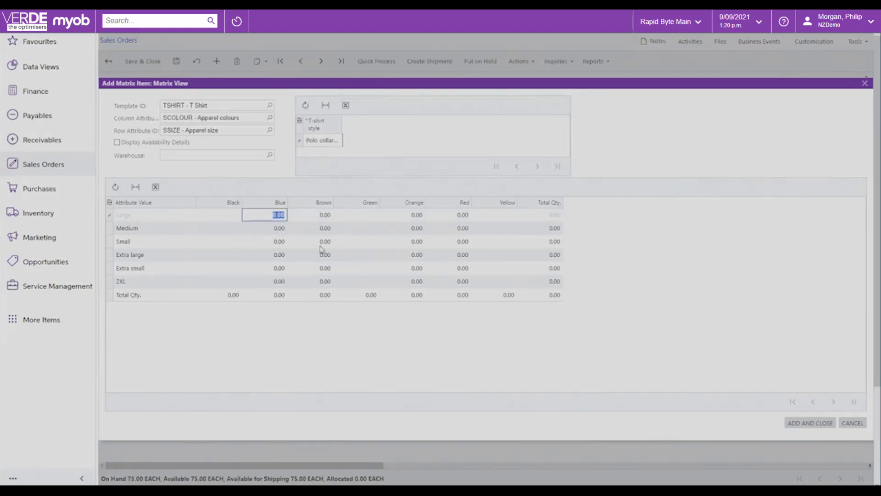
text(2)
key(Return)
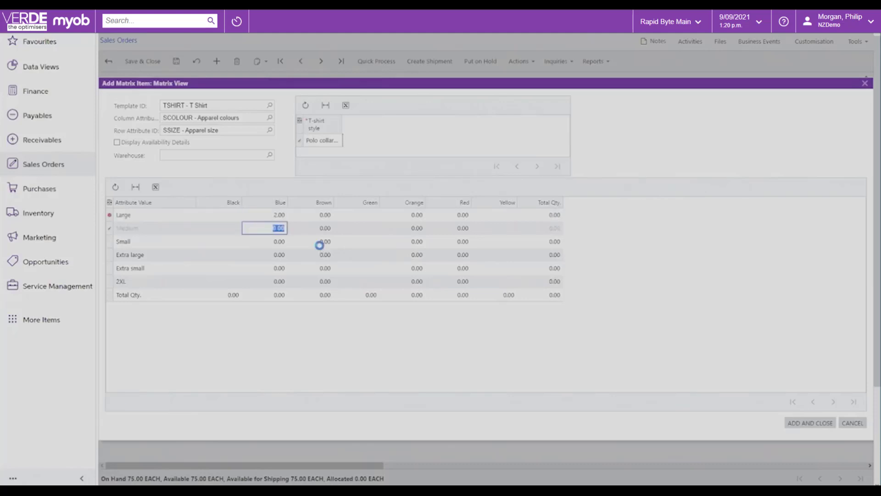
text(3)
key(Return)
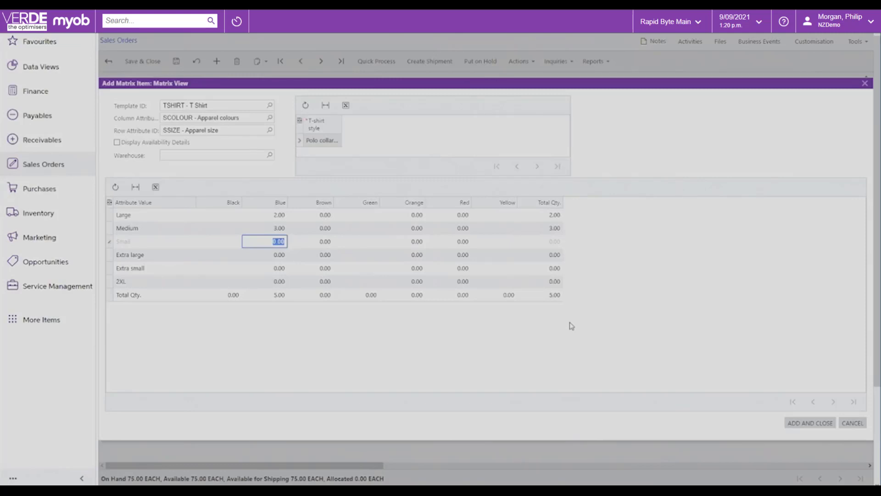
click(854, 424)
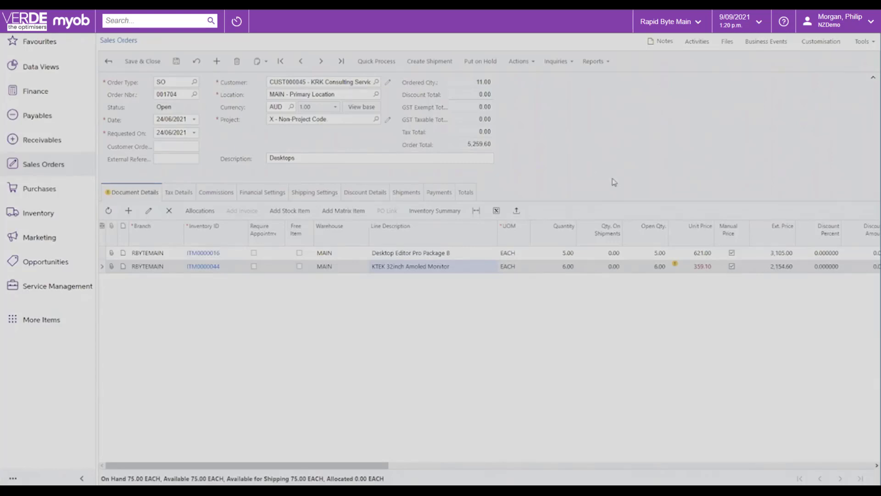
View the shipment date and warehouse parameters for the sales order's shipment, and close them without creating it.
click(430, 68)
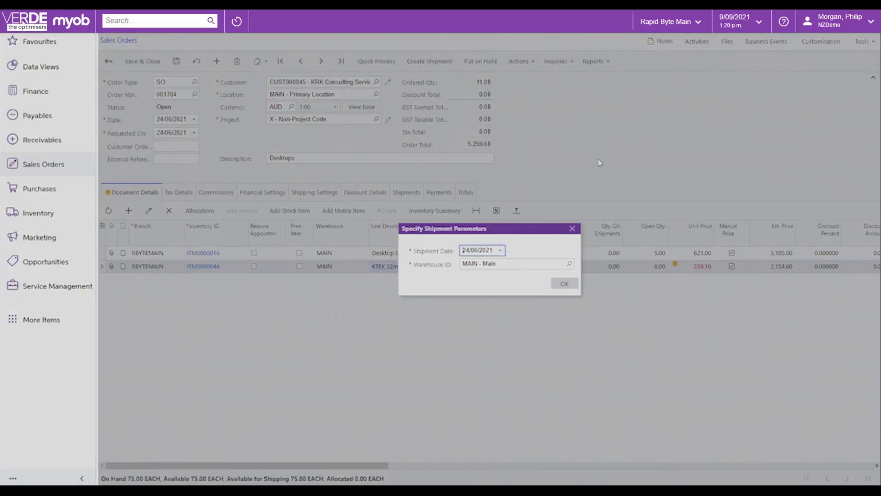
click(572, 228)
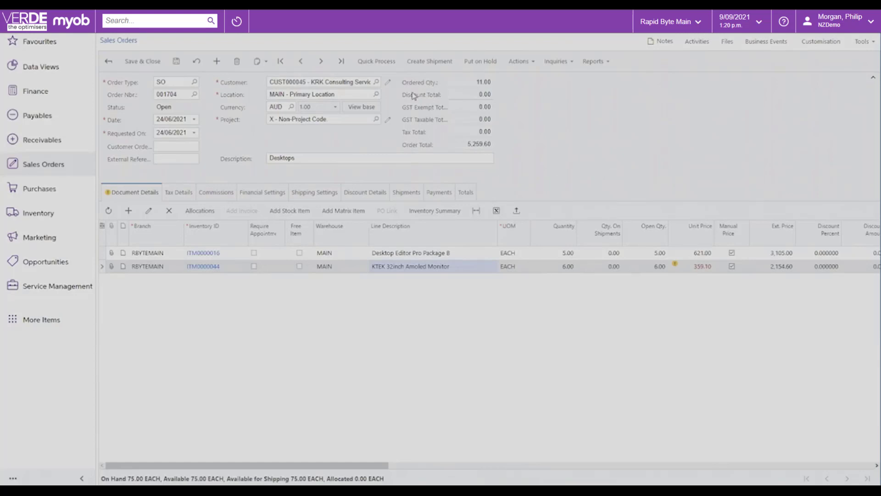
Review the sales order's quick process options, check the warning for emailing the invoice, and close them without processing the order.
click(377, 65)
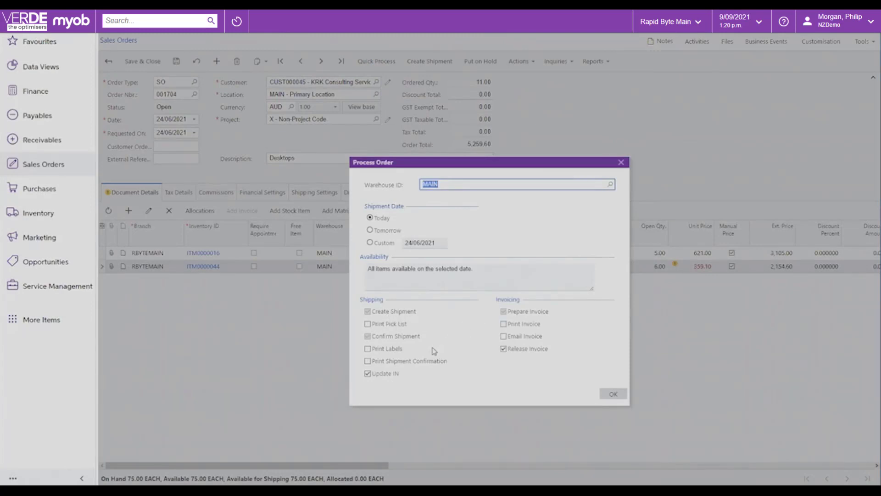
click(504, 337)
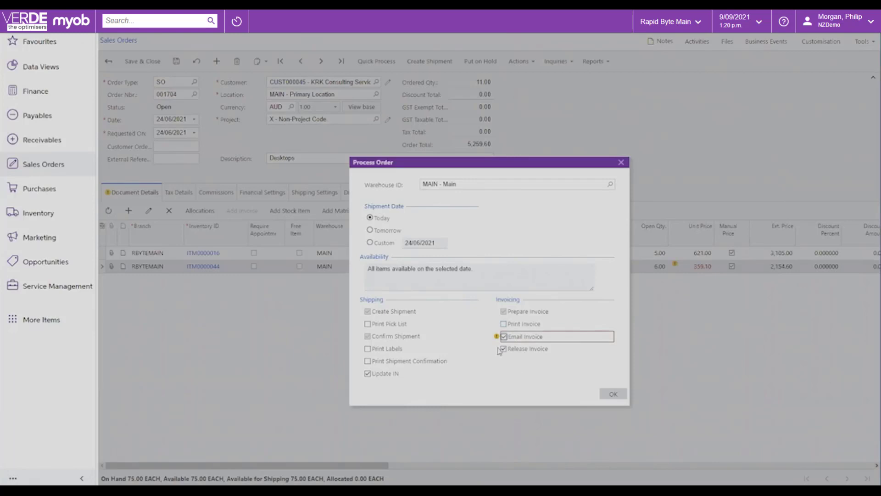
mouse_move(501, 340)
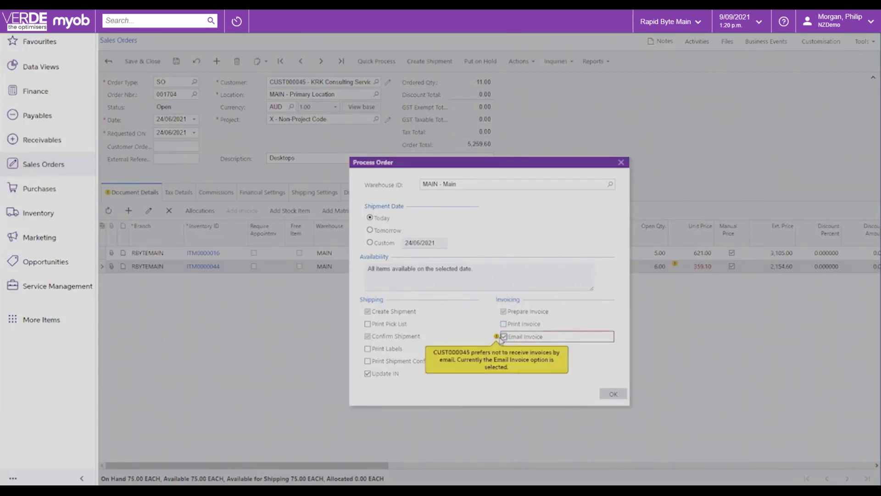
click(504, 337)
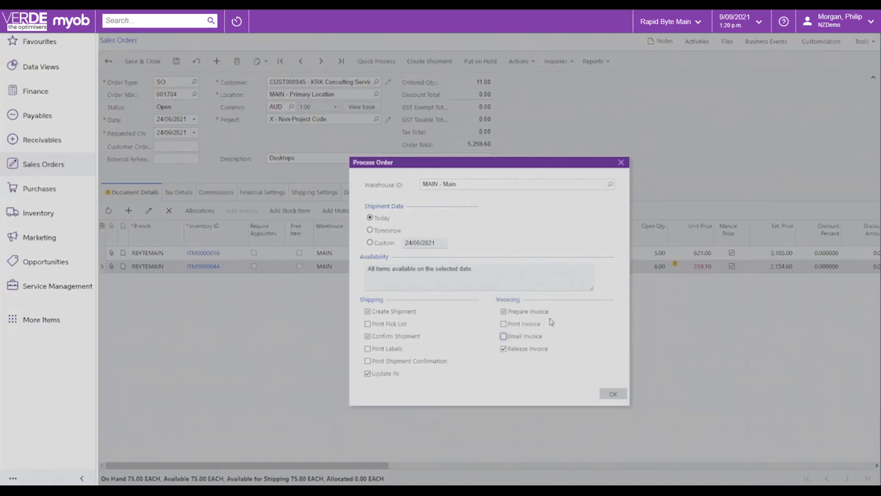
click(621, 163)
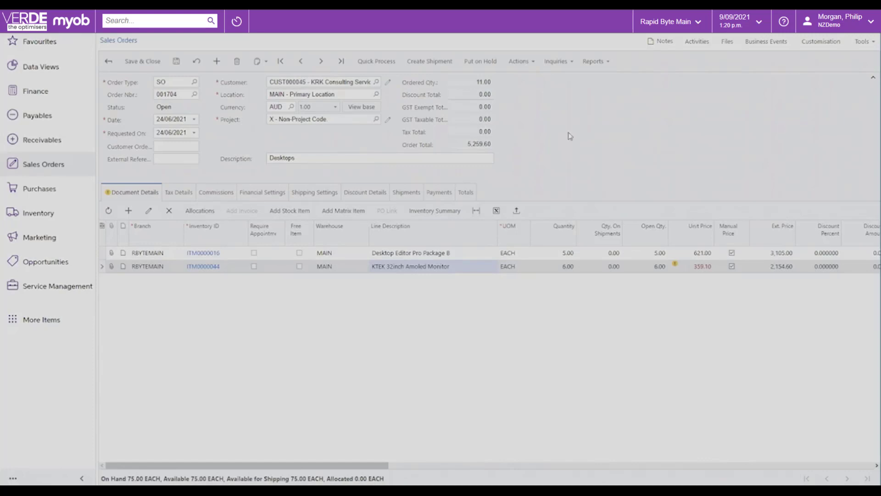
Leave the sales order and open Process Orders for the Create Shipment action, selecting all listed orders.
click(109, 65)
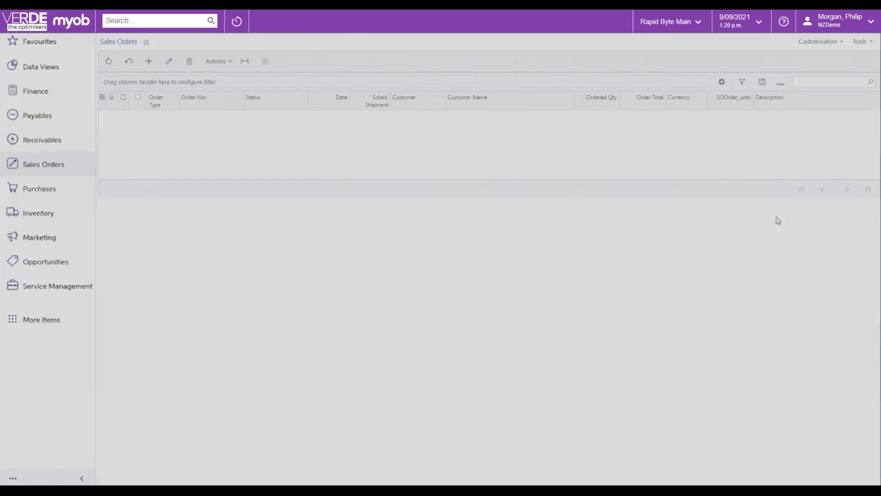
click(56, 170)
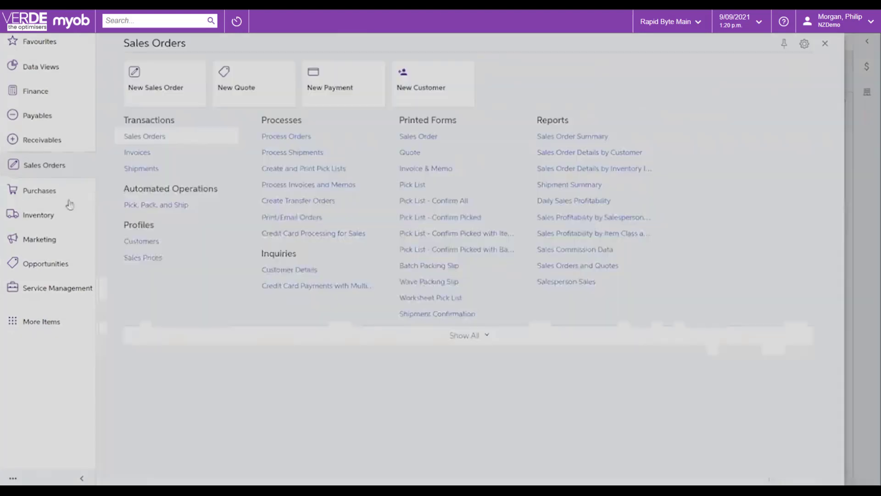
click(295, 140)
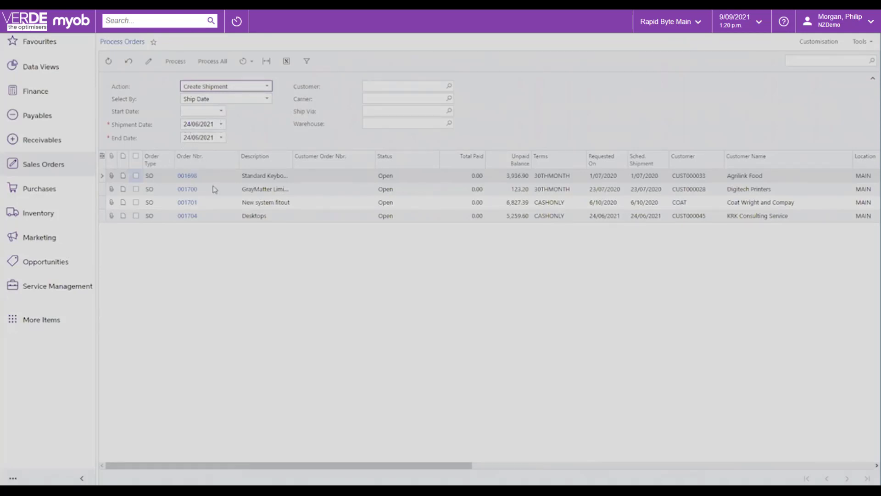
click(136, 158)
Display the full set of additional financial, operations and configuration workspaces.
click(46, 166)
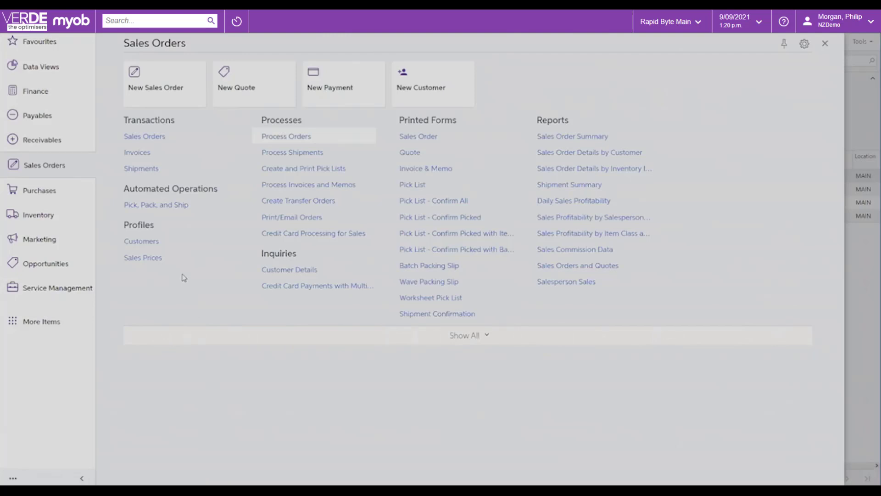
click(36, 324)
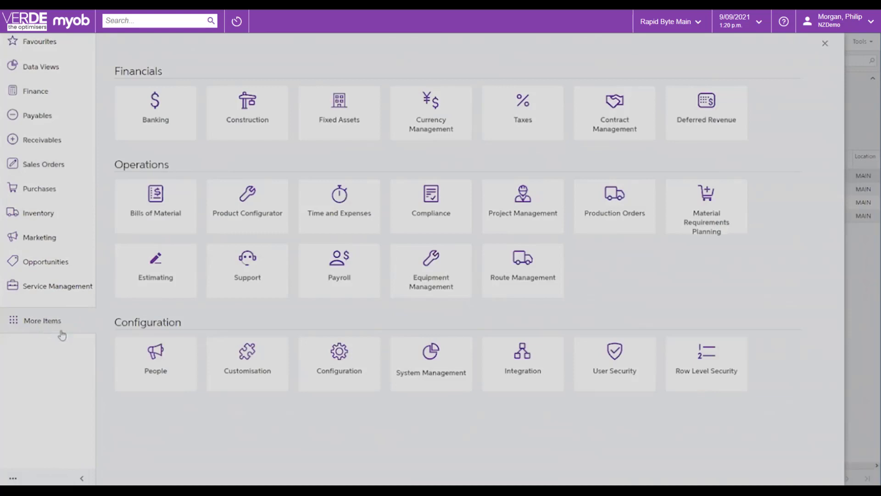